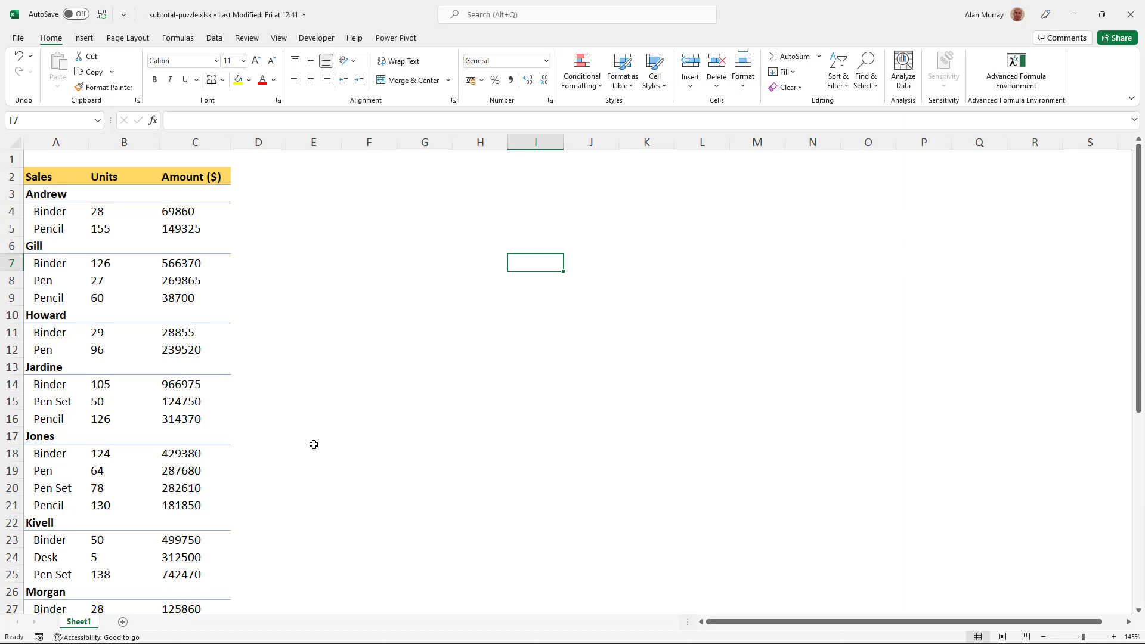
# Highlight the blank Units and Amount cells beside the salesperson names Andrew and Gill.
pyautogui.moveTo(114, 194); pyautogui.dragTo(198, 197)
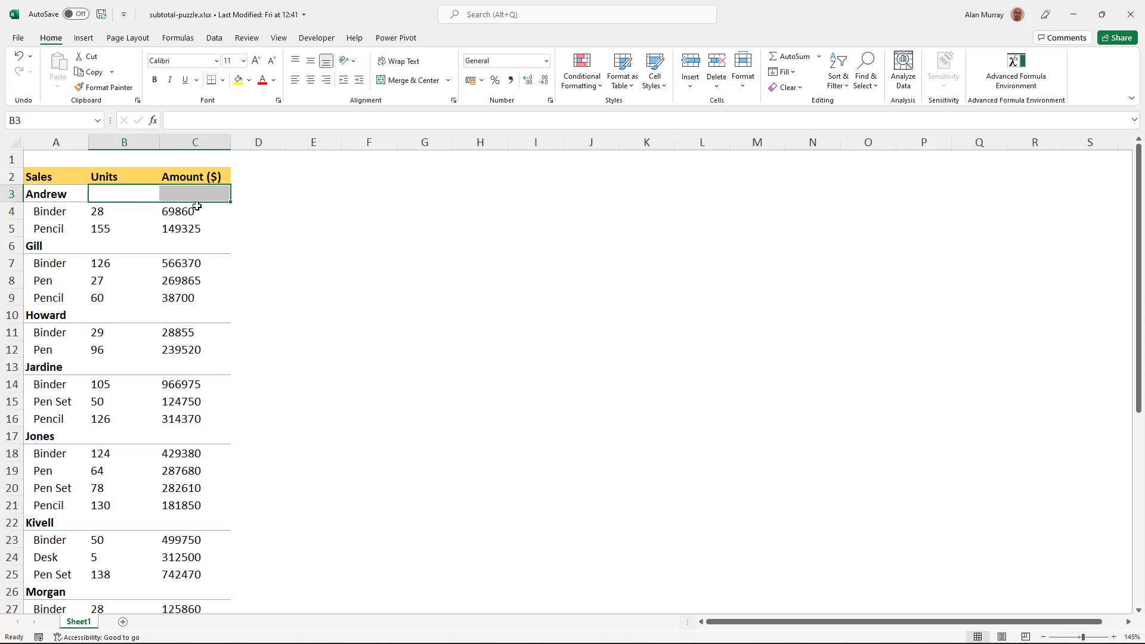
pyautogui.click(183, 241)
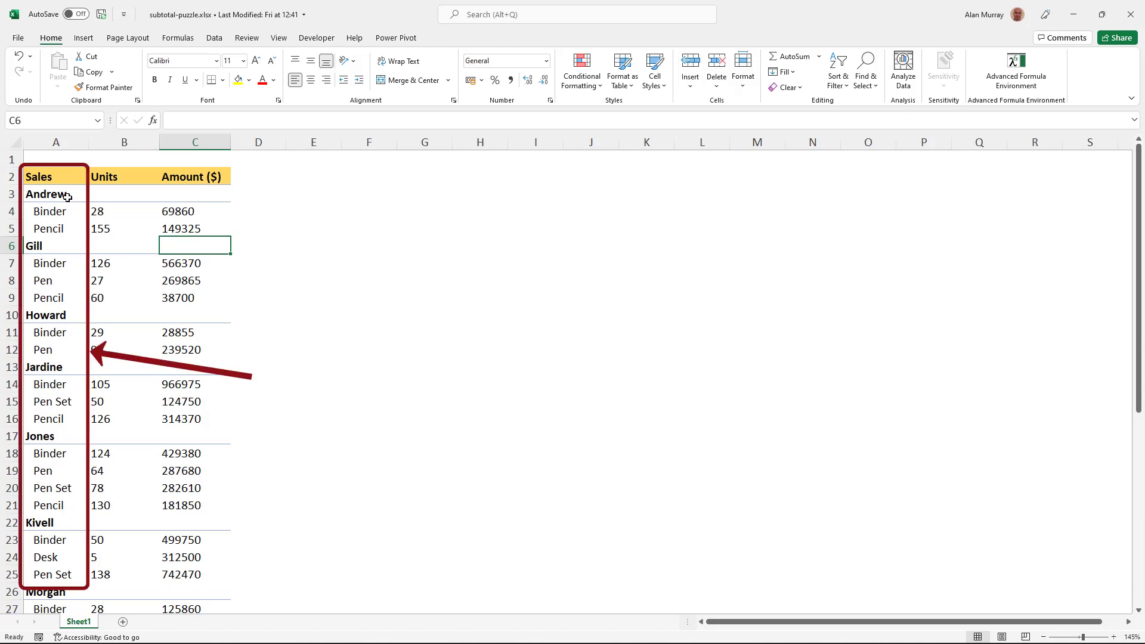
pyautogui.click(75, 147)
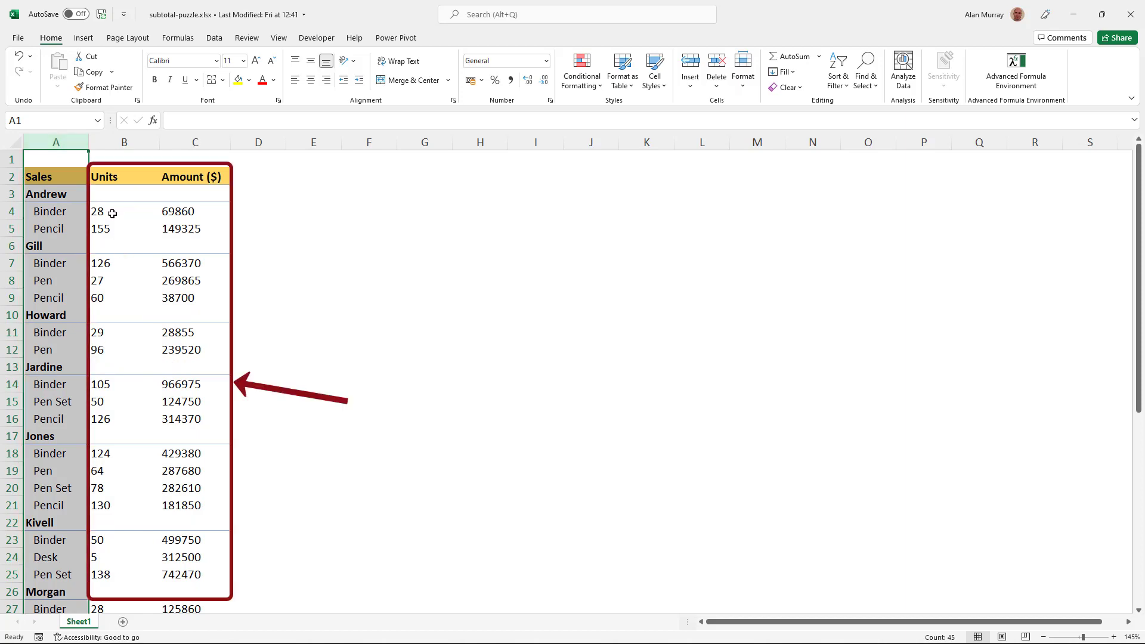
pyautogui.moveTo(107, 212); pyautogui.dragTo(111, 224)
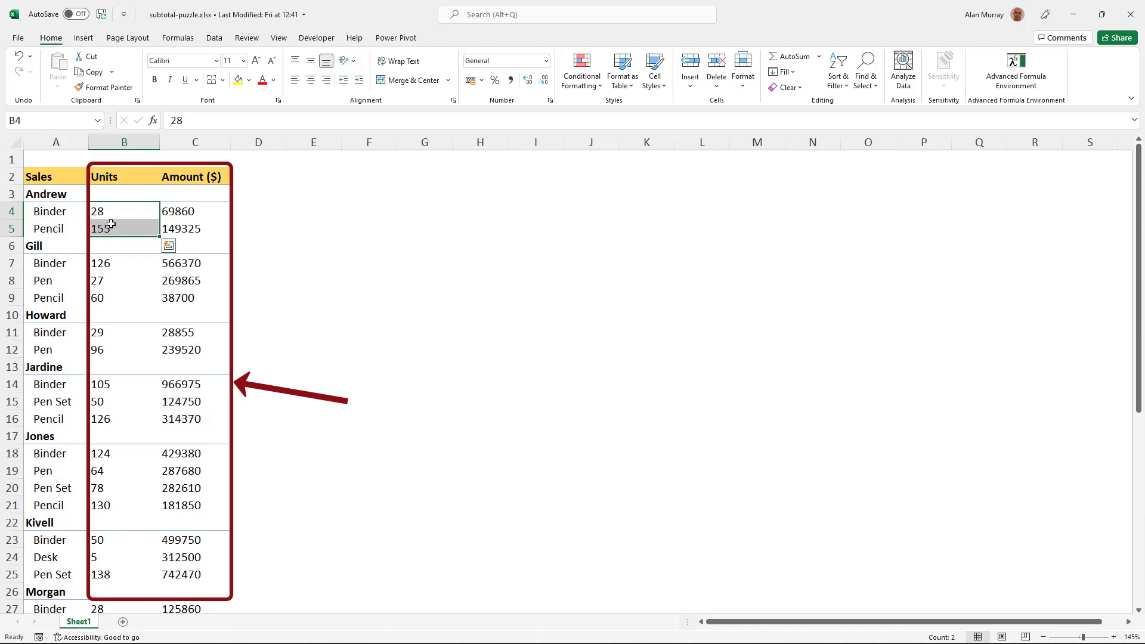
pyautogui.click(301, 316)
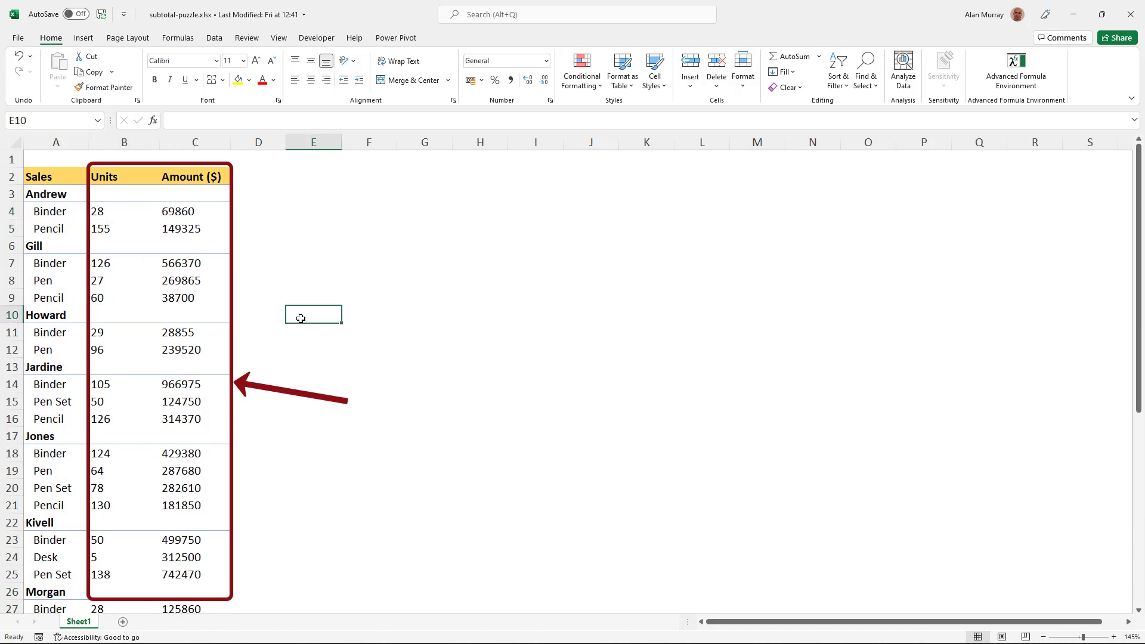
# Test =ISNUMBER(C4) in cell E4, then delete the test formula.
pyautogui.click(313, 215)
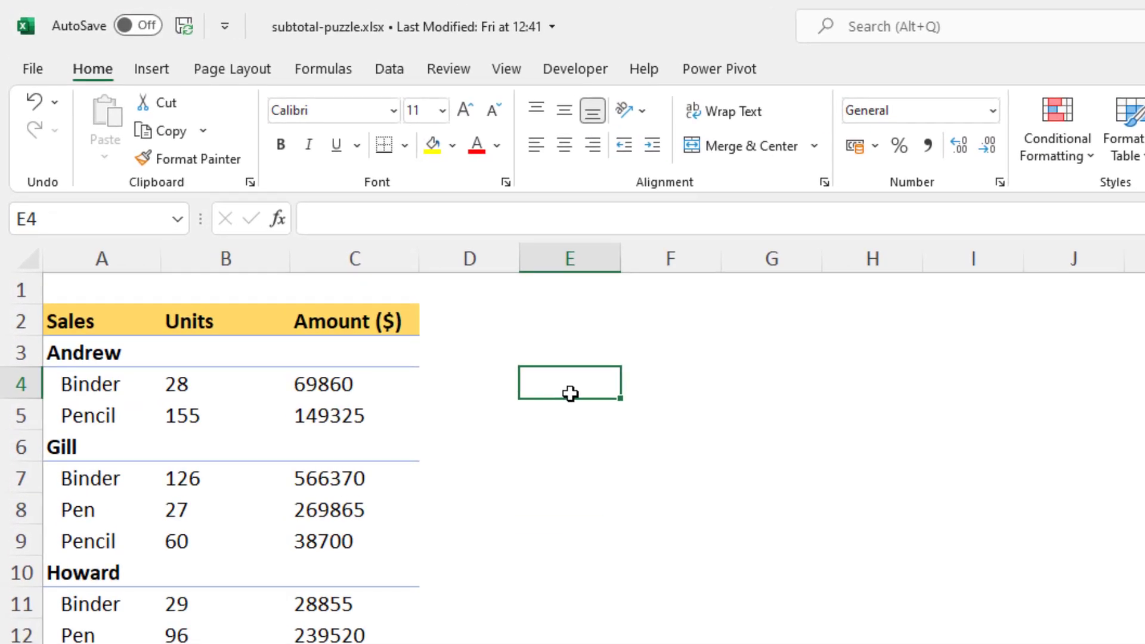
pyautogui.write('=isn')
pyautogui.press('Down')
pyautogui.press('Down')
pyautogui.press('Tab')
pyautogui.click(332, 384)
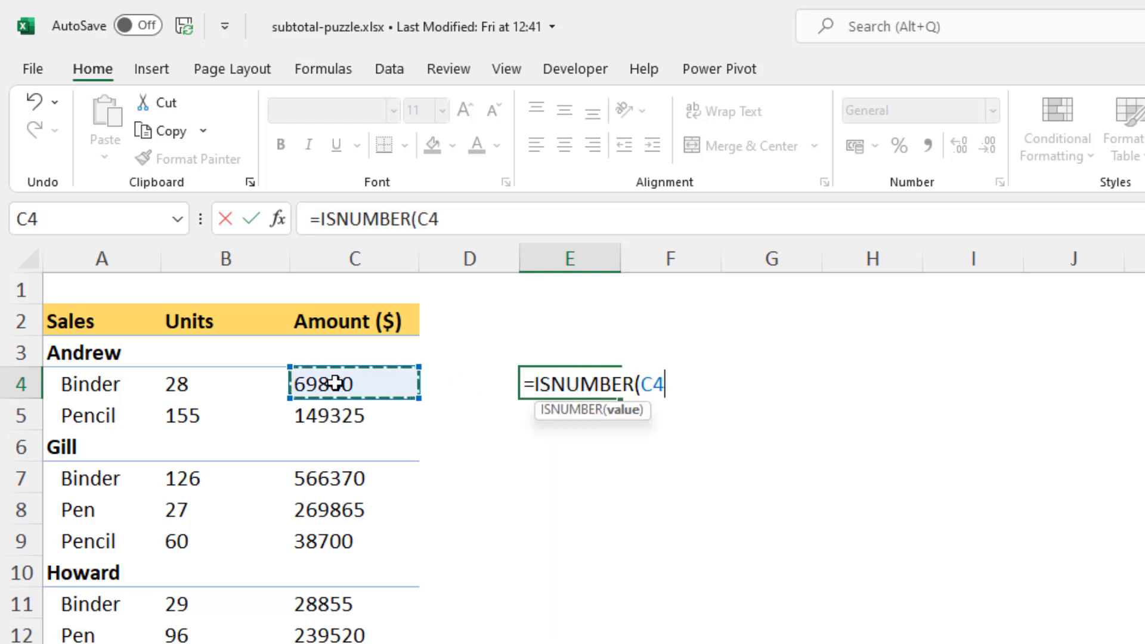
pyautogui.write(')')
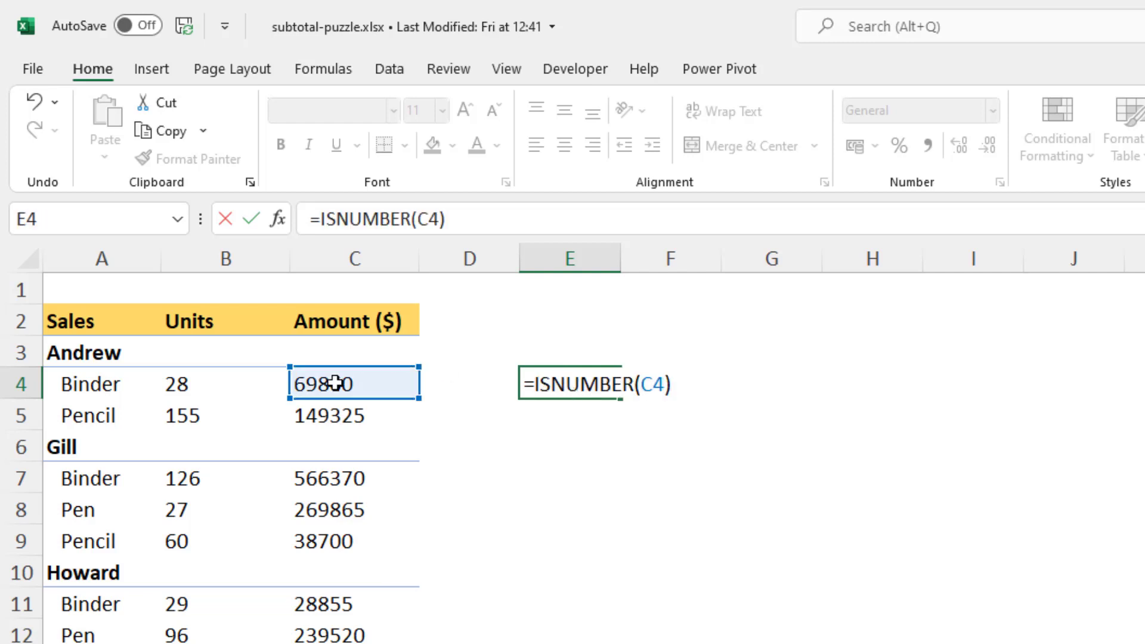
pyautogui.press('Return')
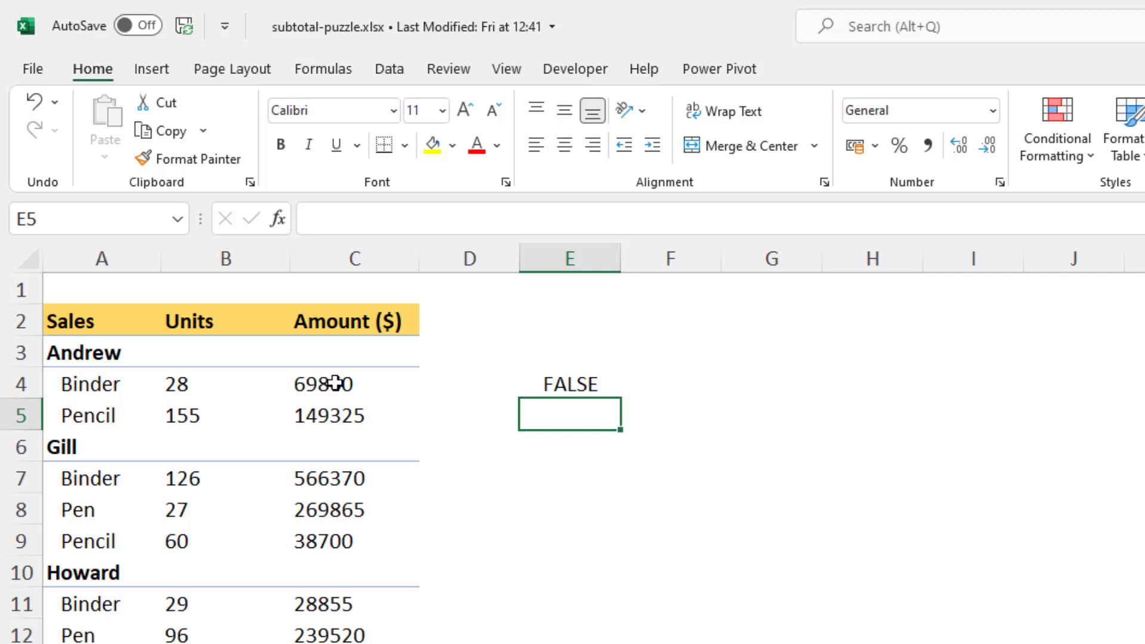
pyautogui.click(562, 385)
pyautogui.press('Delete')
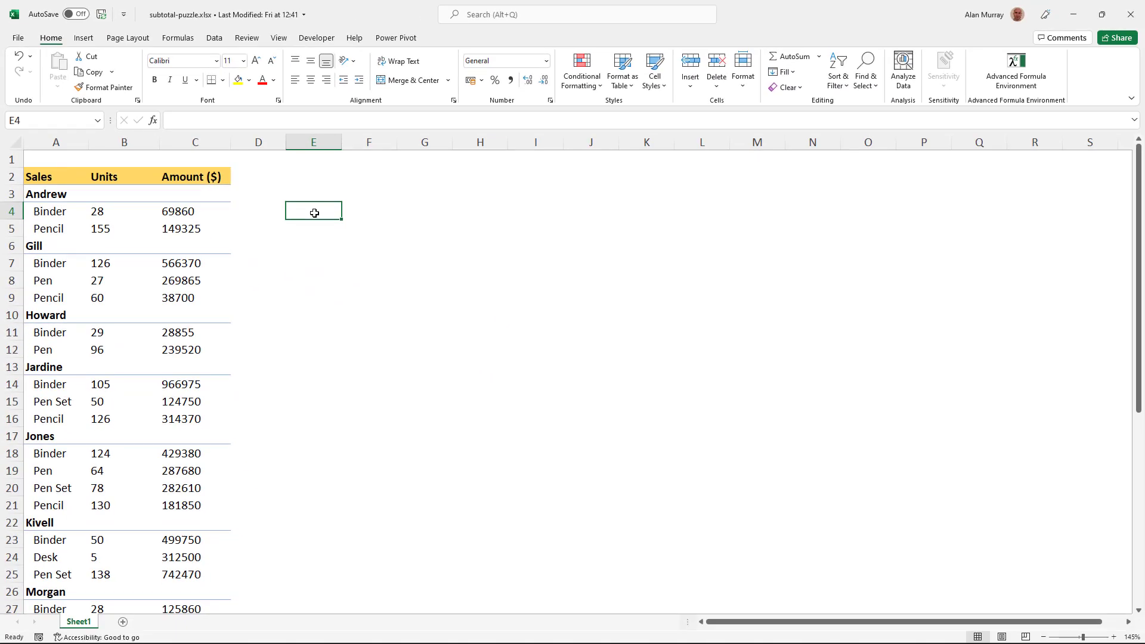
# Send the sales range A2:C46 with headers to Power Query via From Table/Range.
pyautogui.moveTo(43, 176); pyautogui.dragTo(197, 629)
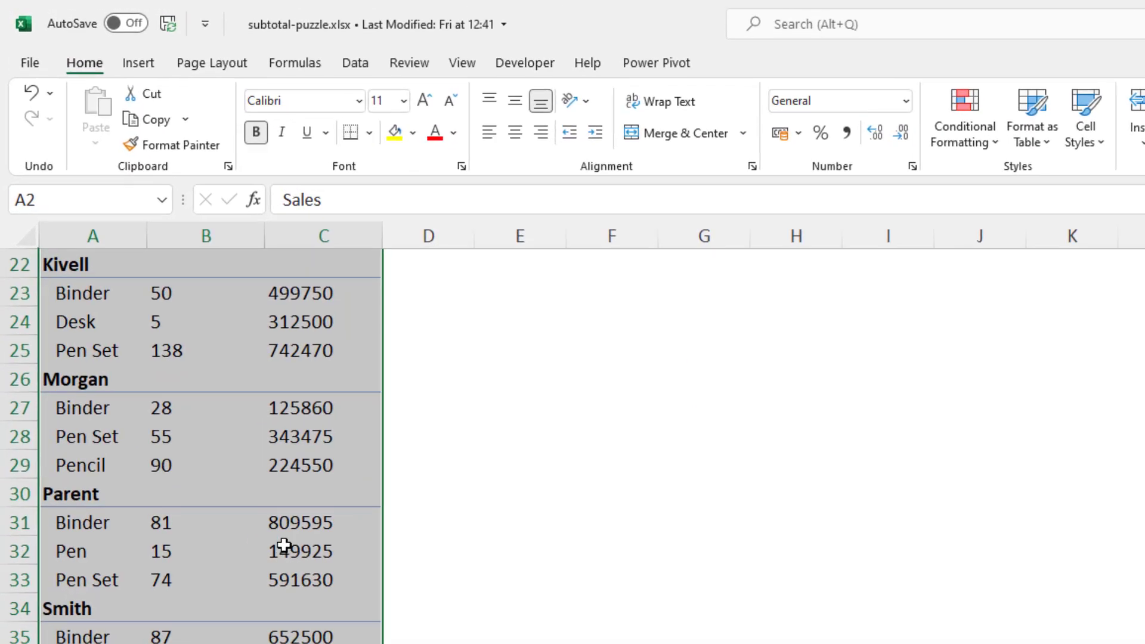
pyautogui.click(422, 79)
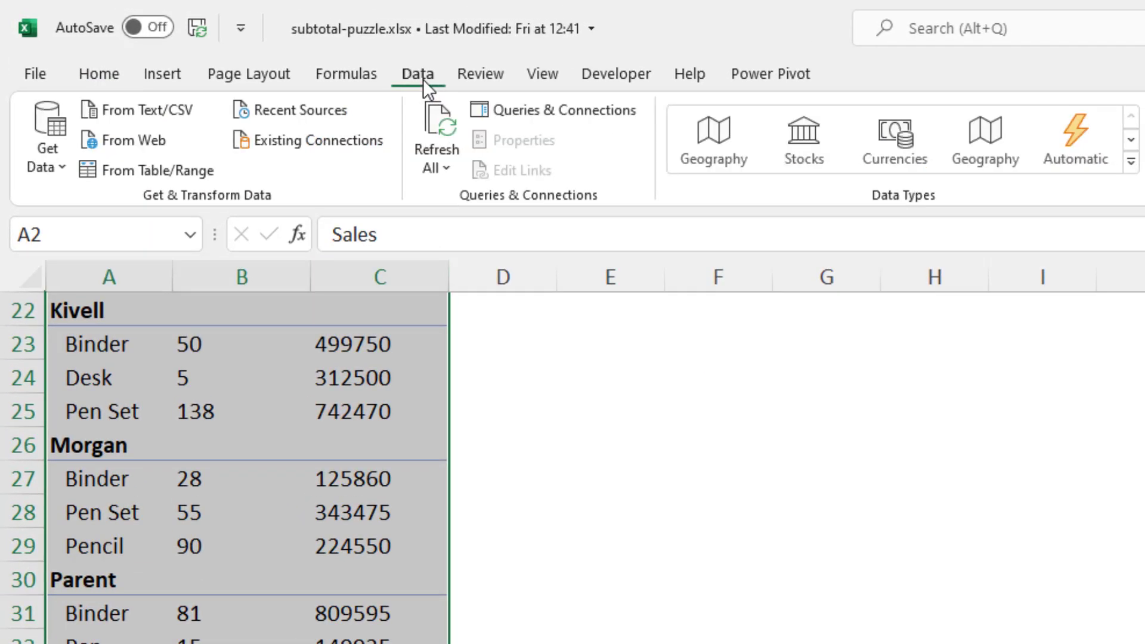
pyautogui.click(194, 177)
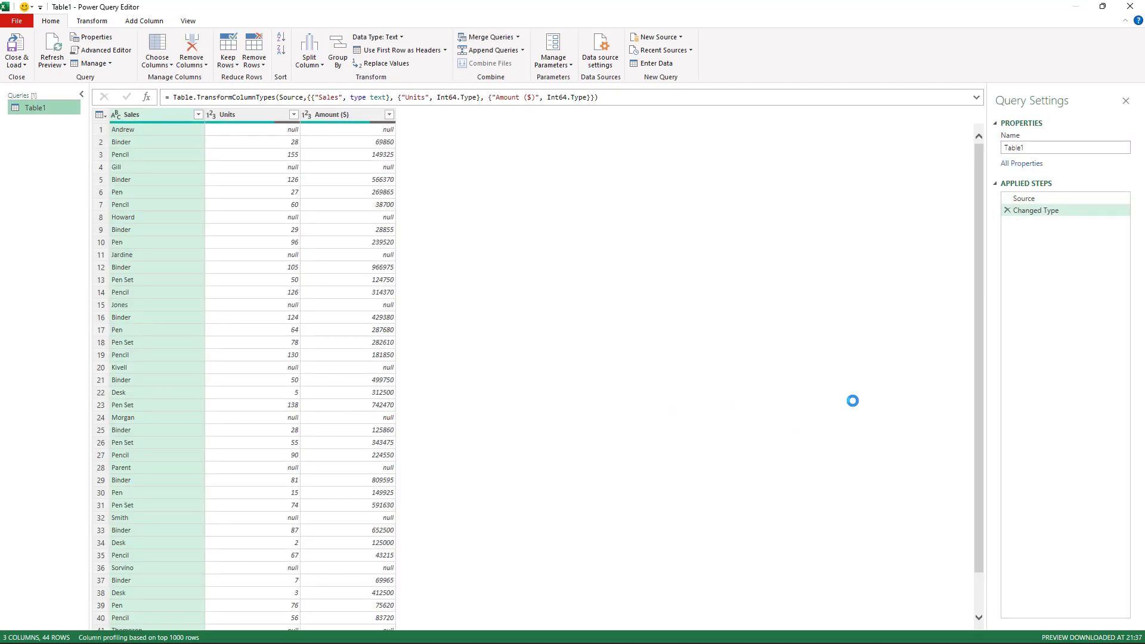
# Collapse the Queries pane and change the query name Table1 to subtotalProblem.
pyautogui.click(82, 94)
pyautogui.click(1023, 148)
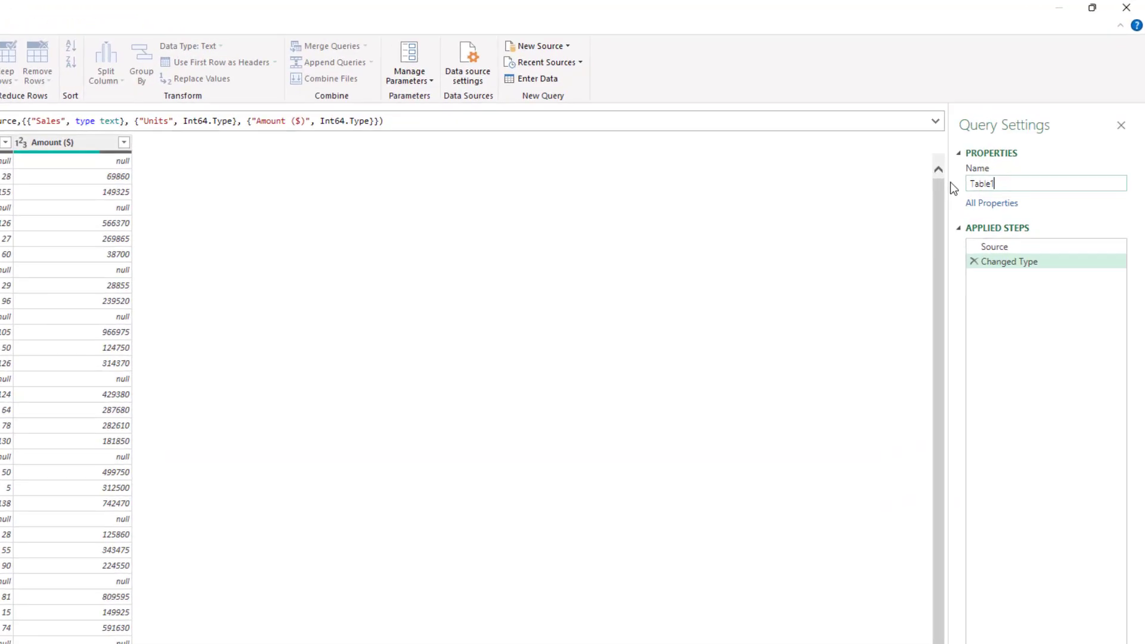
pyautogui.doubleClick(1005, 184)
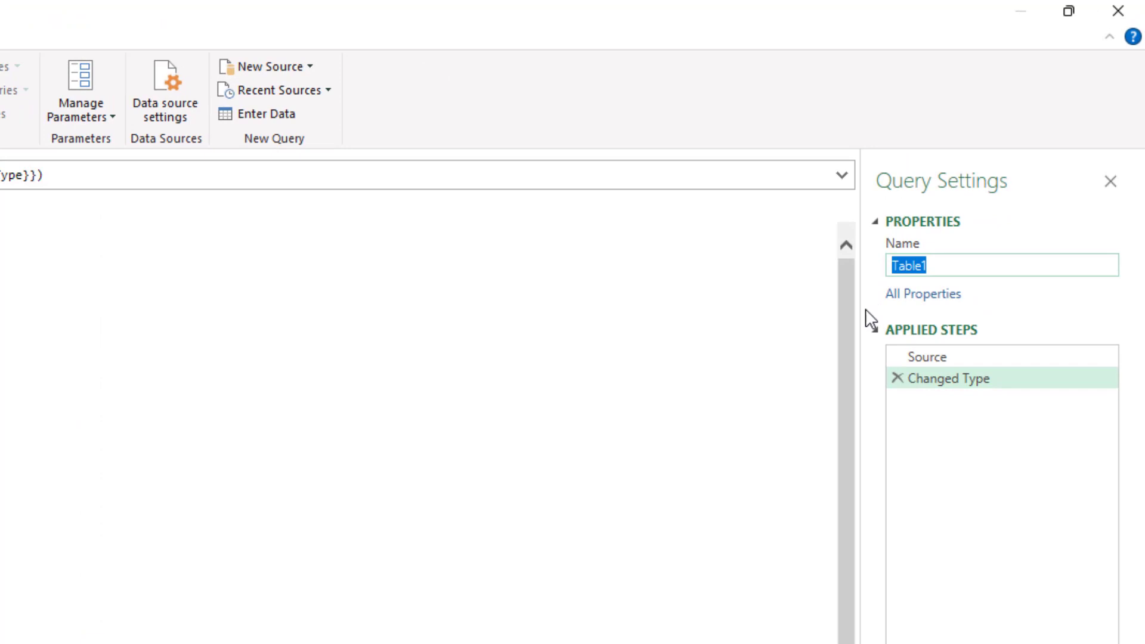
pyautogui.write('subtotalProb')
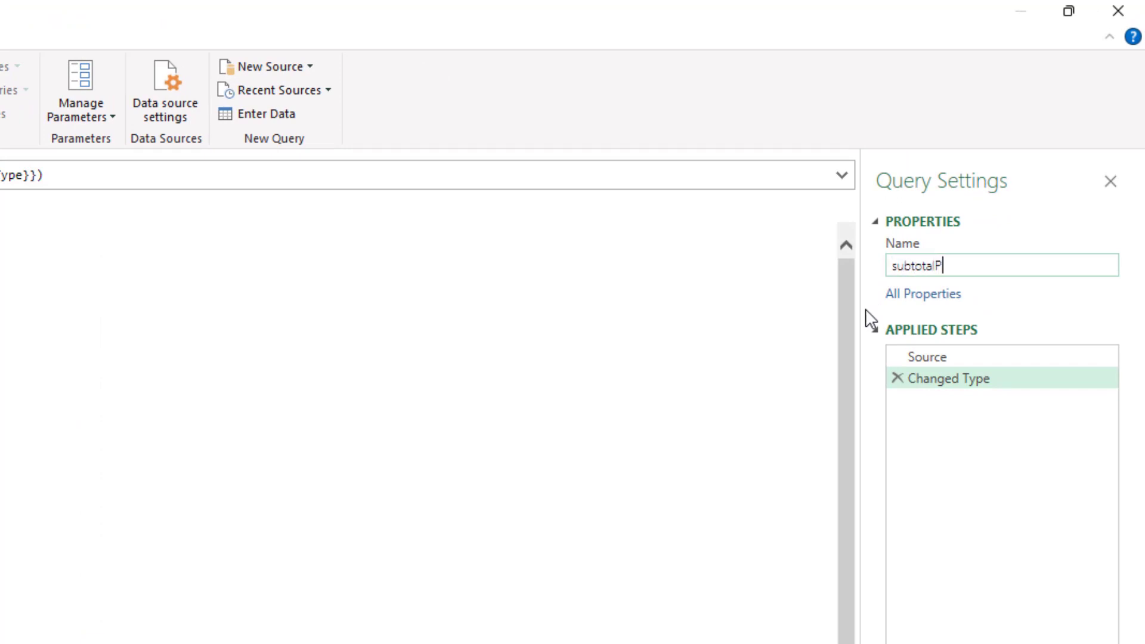
pyautogui.write('lem')
pyautogui.press('Return')
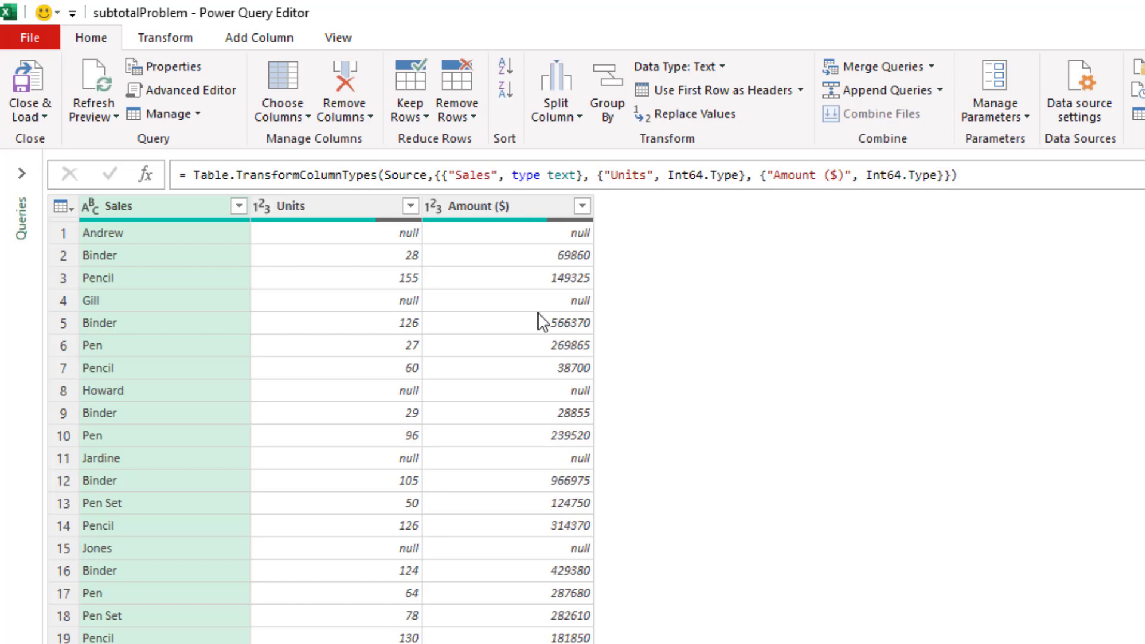
# Start a conditional column named Name with the condition Units equals null.
pyautogui.click(284, 41)
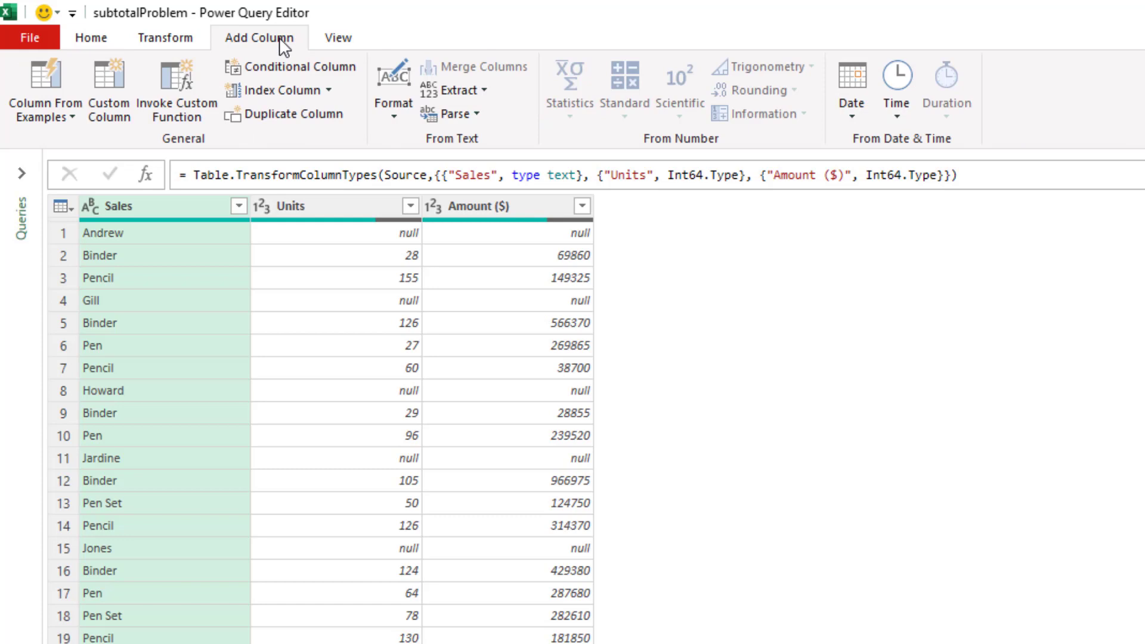
pyautogui.click(284, 66)
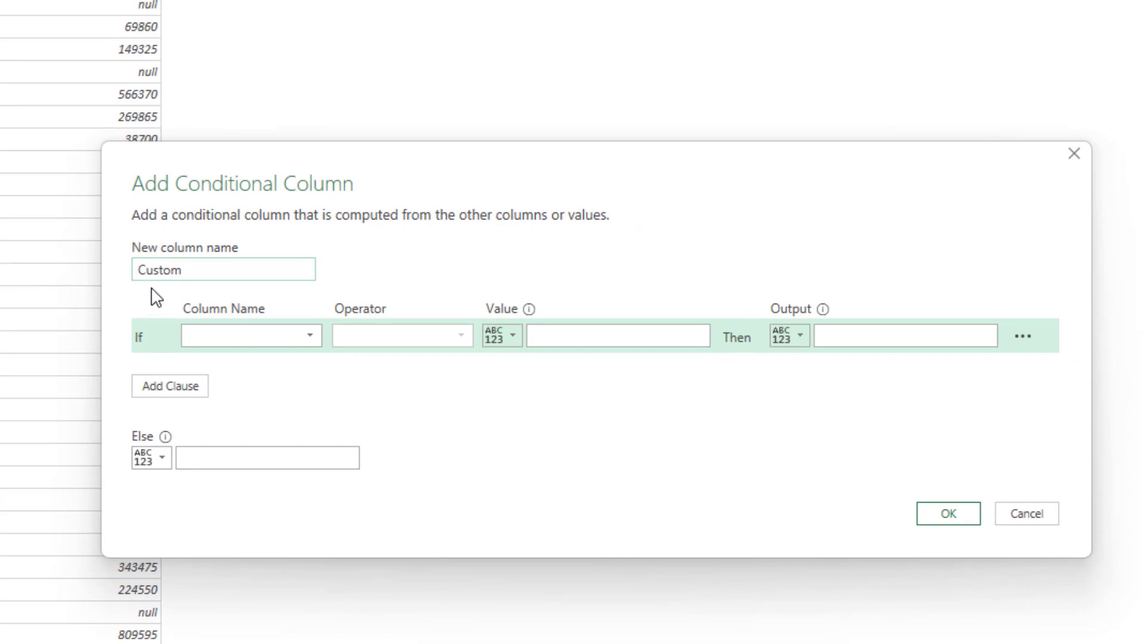
pyautogui.moveTo(185, 270); pyautogui.dragTo(132, 271)
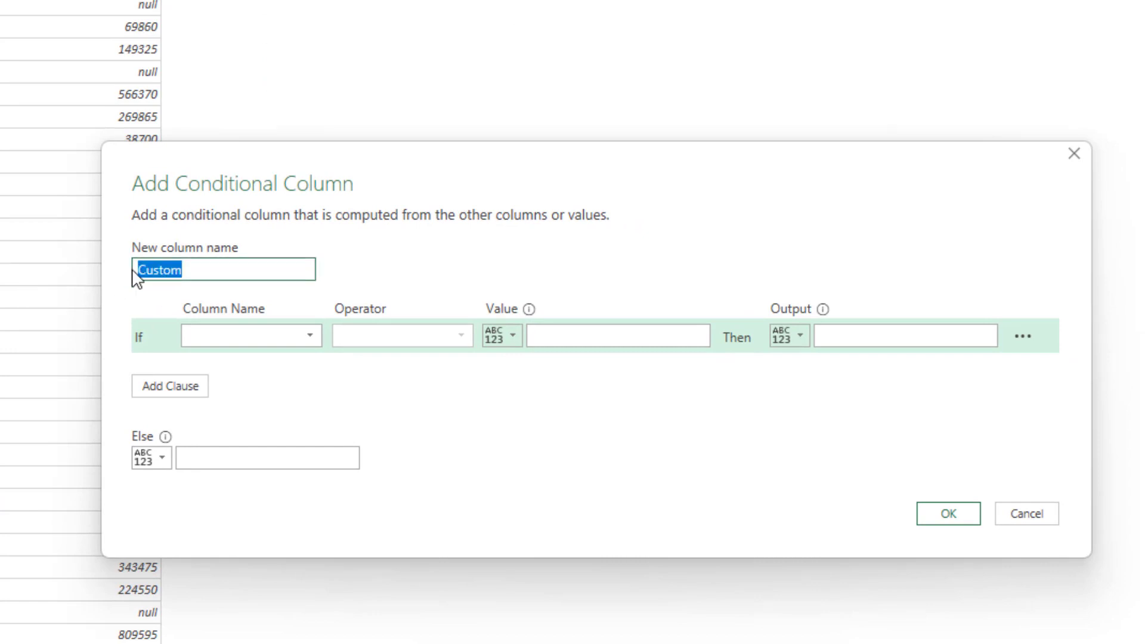
pyautogui.write('Name')
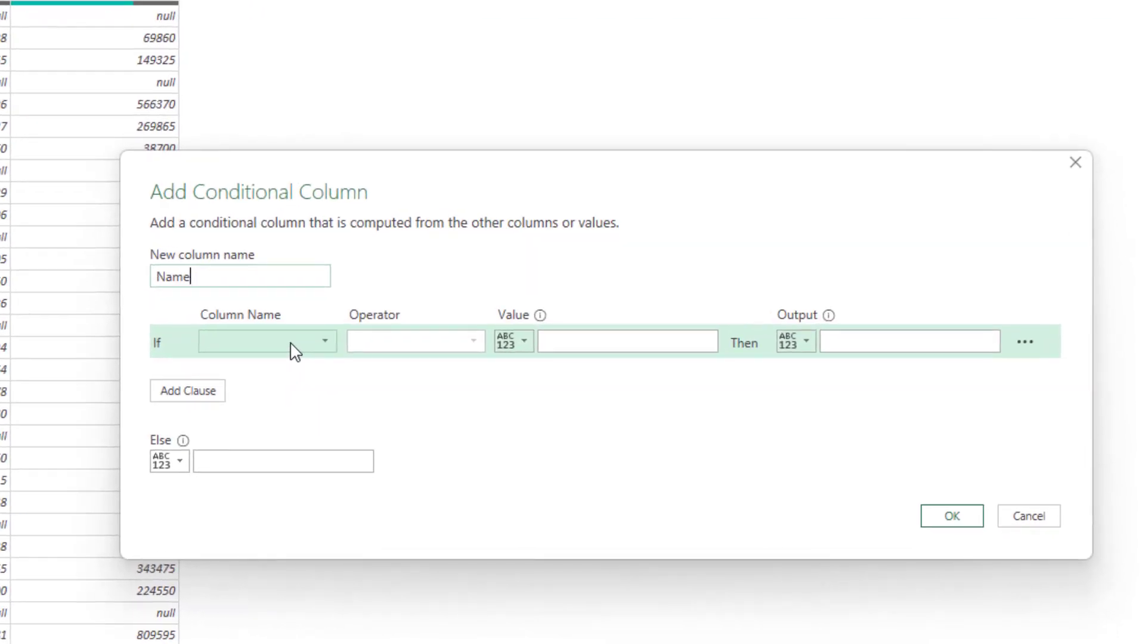
pyautogui.click(291, 343)
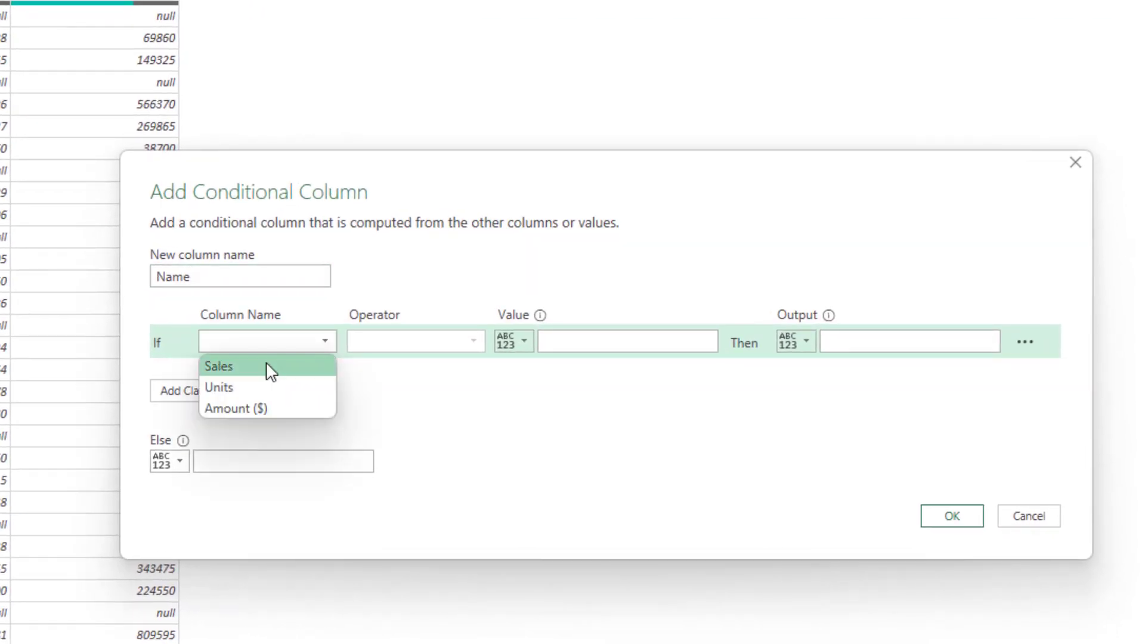
pyautogui.click(255, 389)
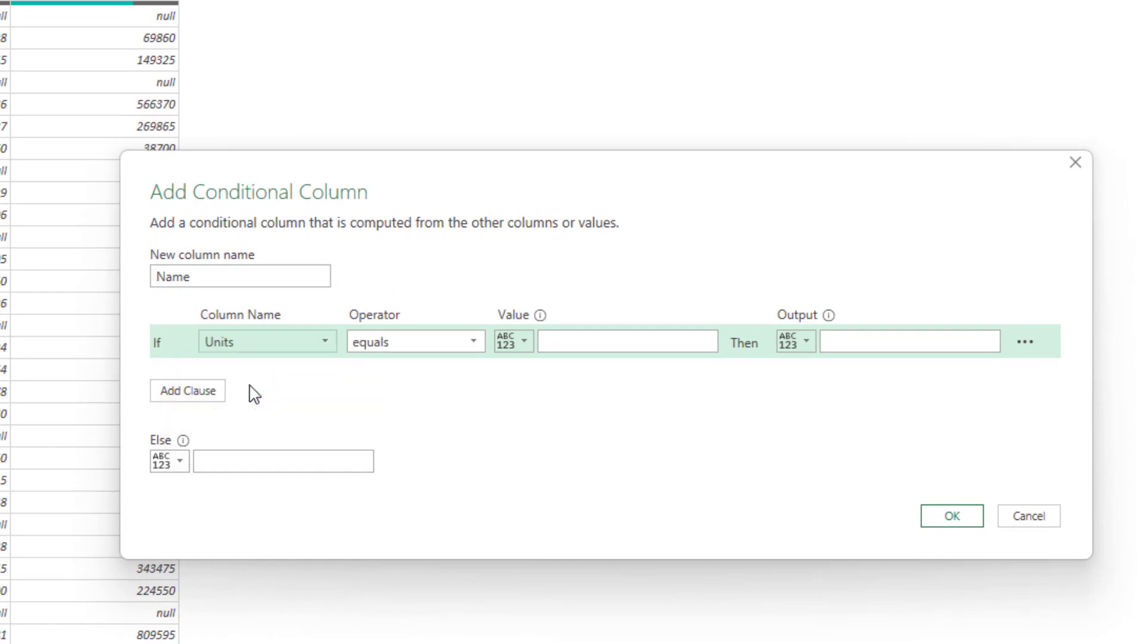
pyautogui.click(569, 350)
pyautogui.write('null')
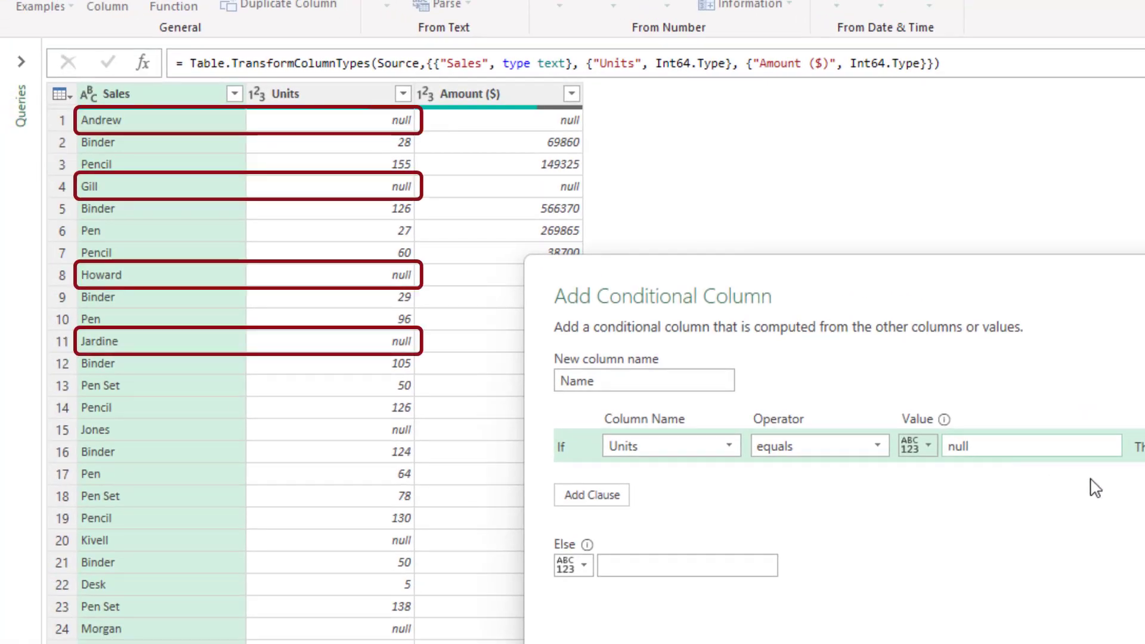
# Output the Sales column when true and null otherwise, creating the Name column.
pyautogui.click(1144, 445)
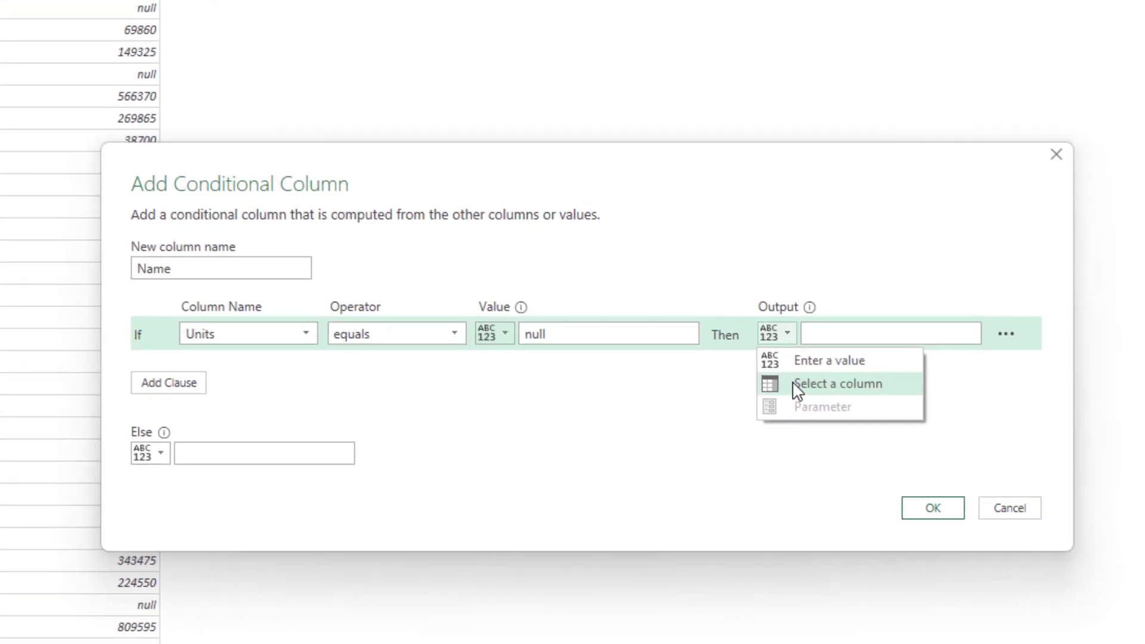
pyautogui.click(888, 409)
pyautogui.click(926, 369)
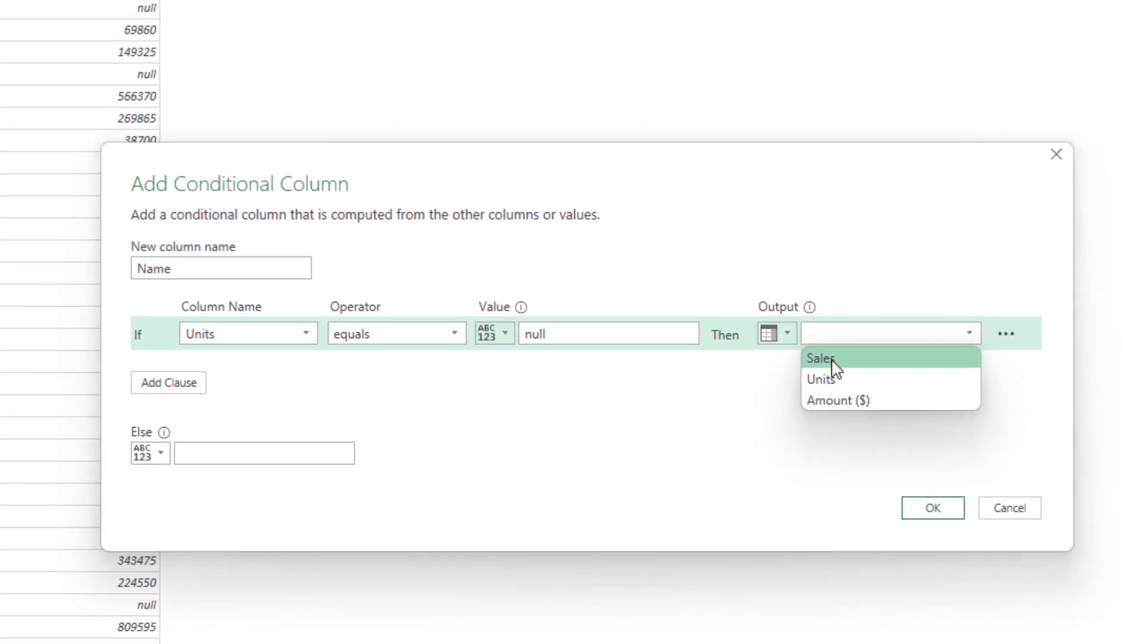
pyautogui.click(821, 359)
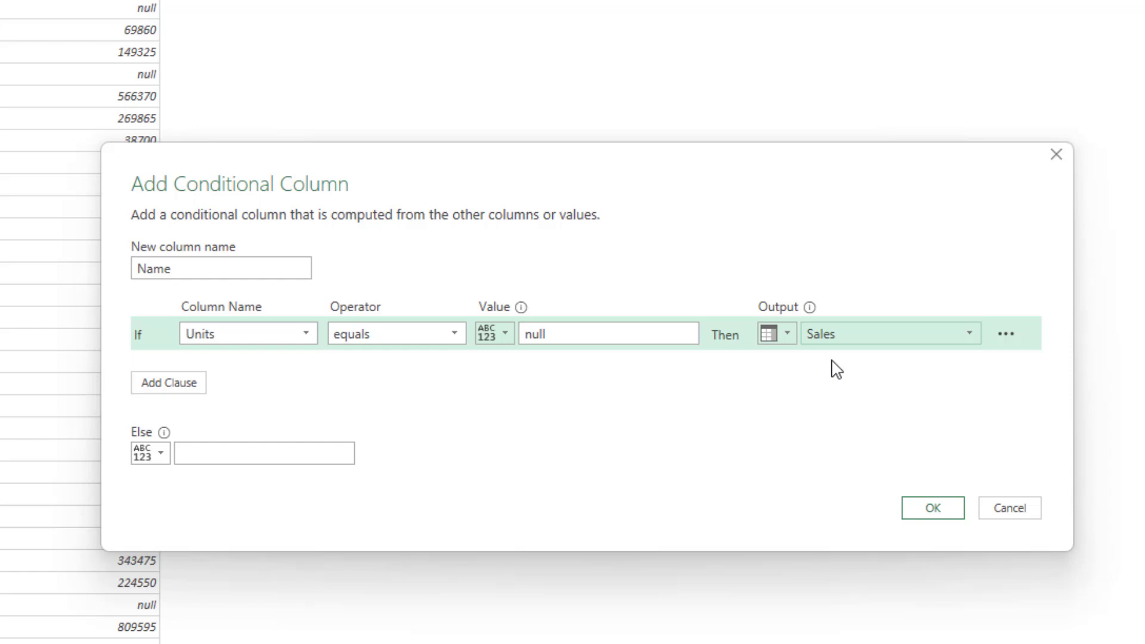
pyautogui.click(336, 449)
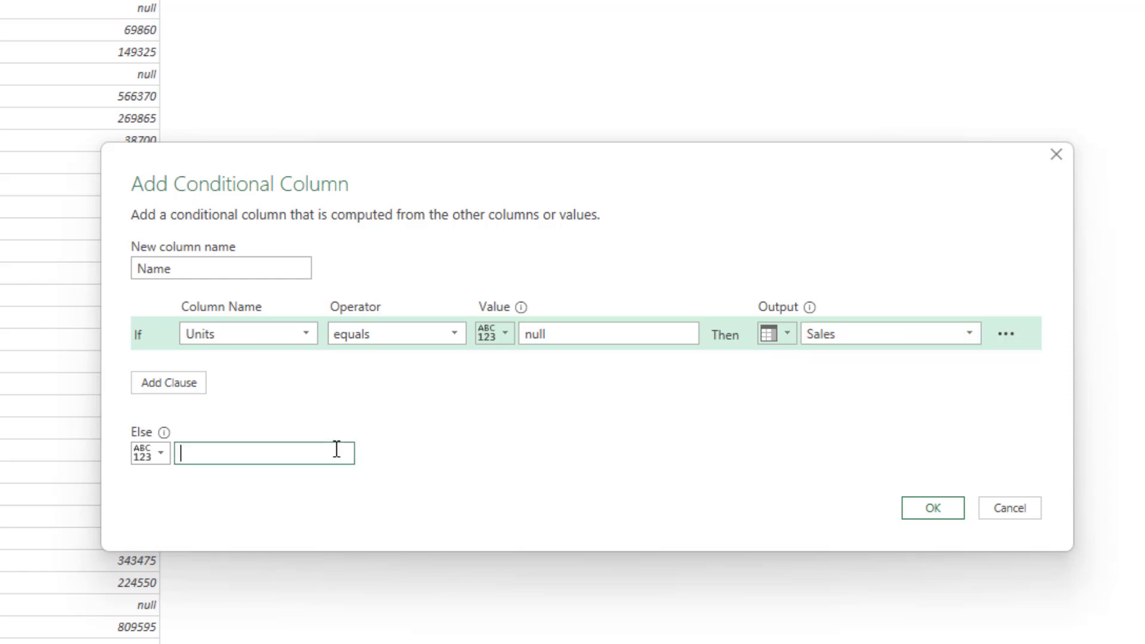
pyautogui.write('null')
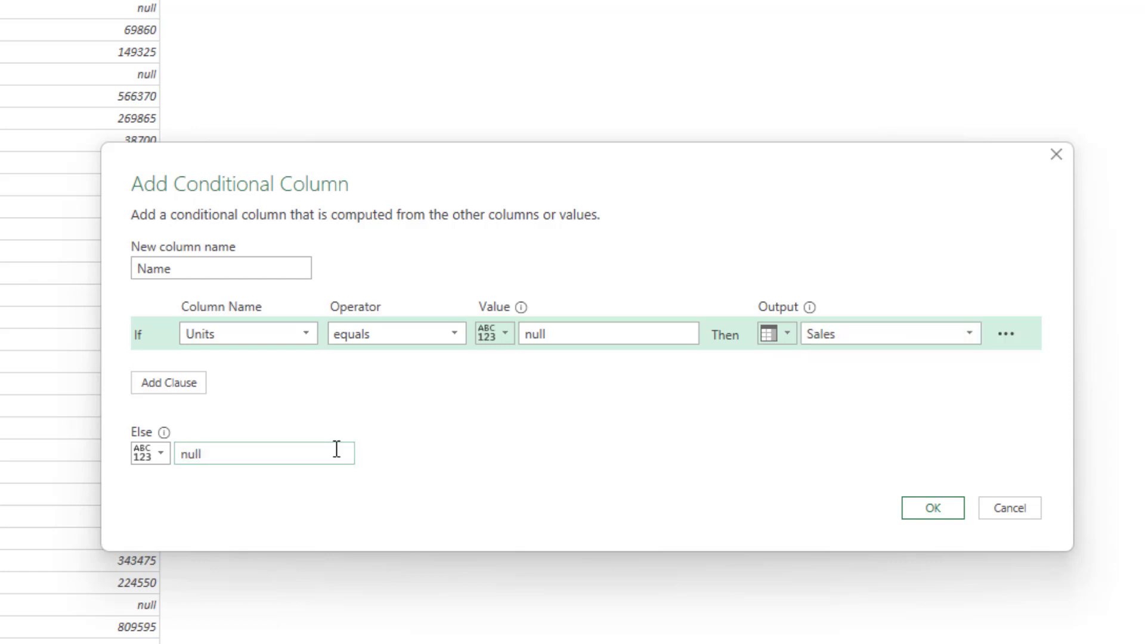
pyautogui.click(910, 512)
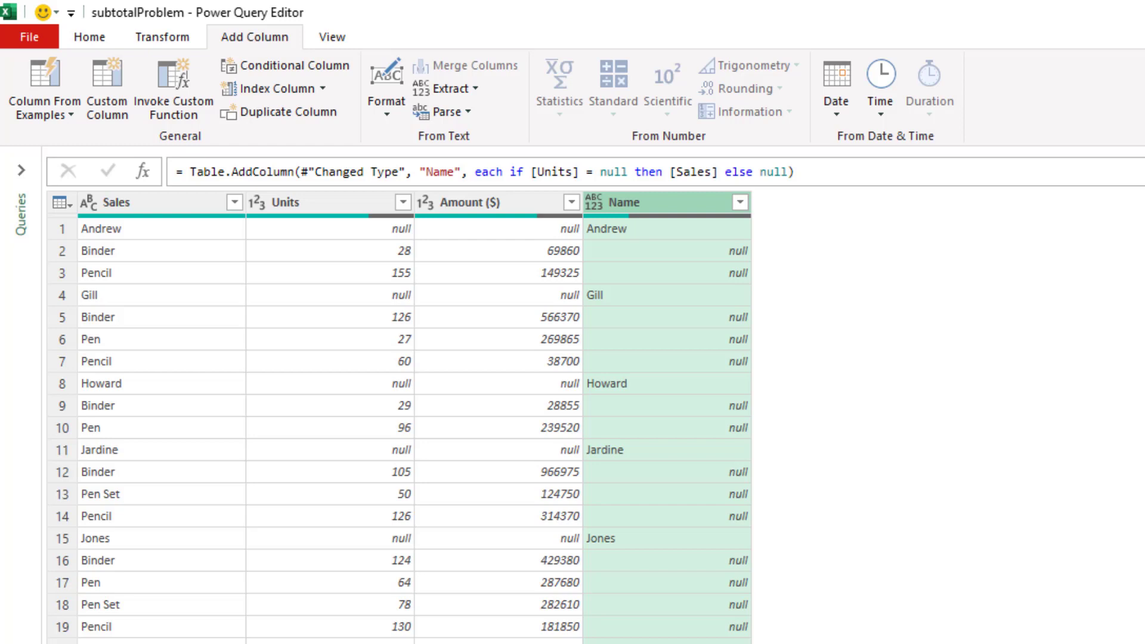
# Apply Transform > Fill > Down to the Name column.
pyautogui.click(185, 37)
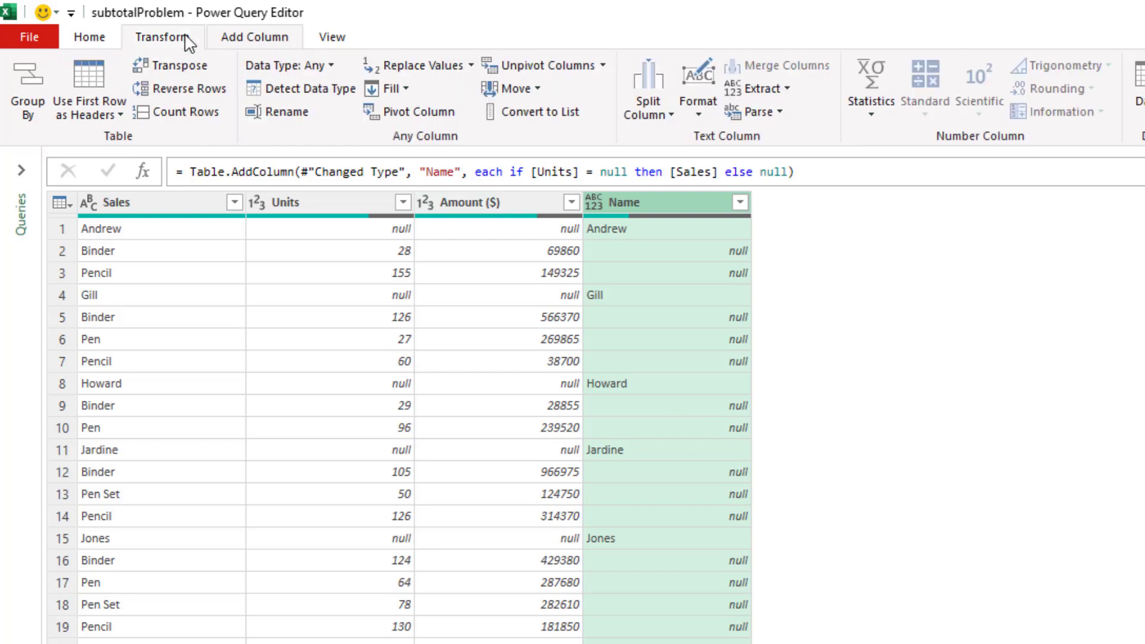
pyautogui.click(401, 91)
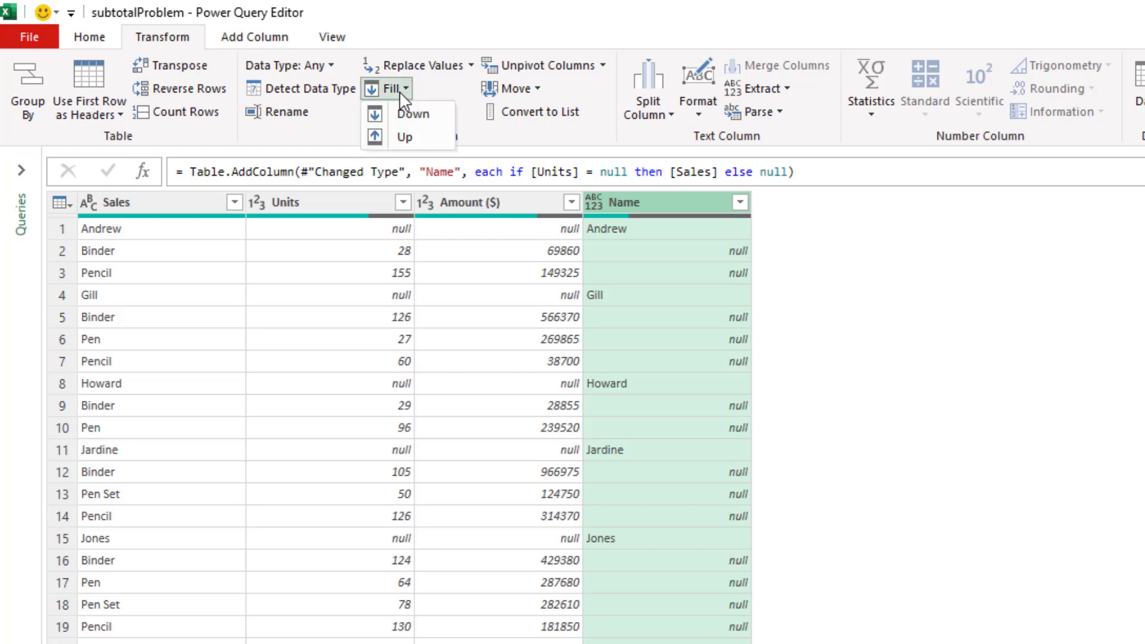
pyautogui.click(413, 115)
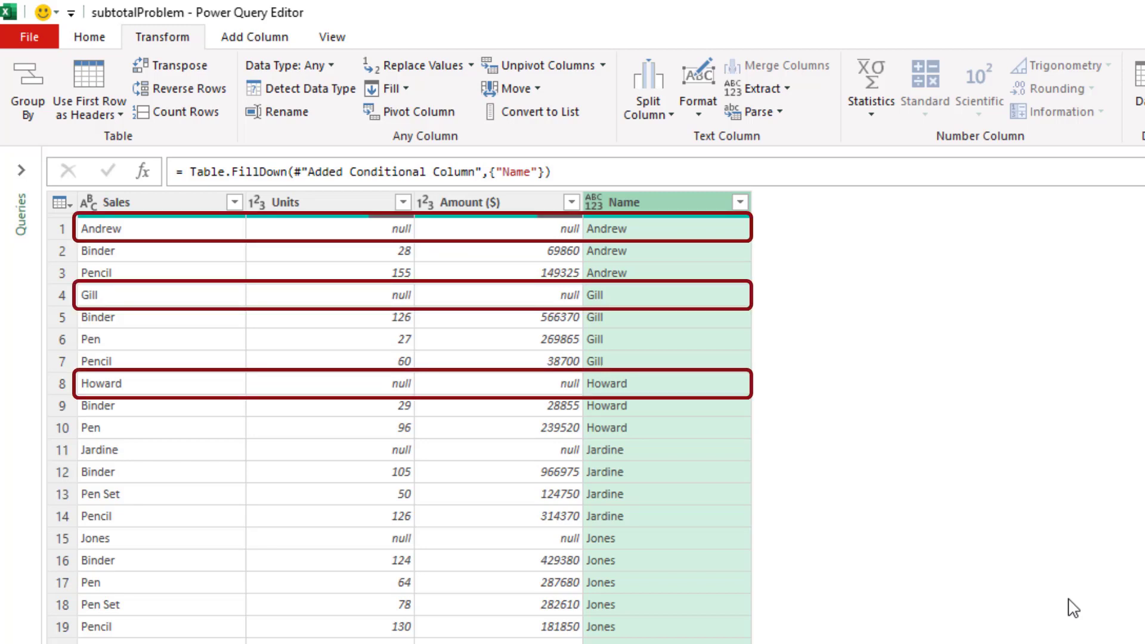
# Start a conditional column named Item with the condition Units does not equal null.
pyautogui.click(263, 41)
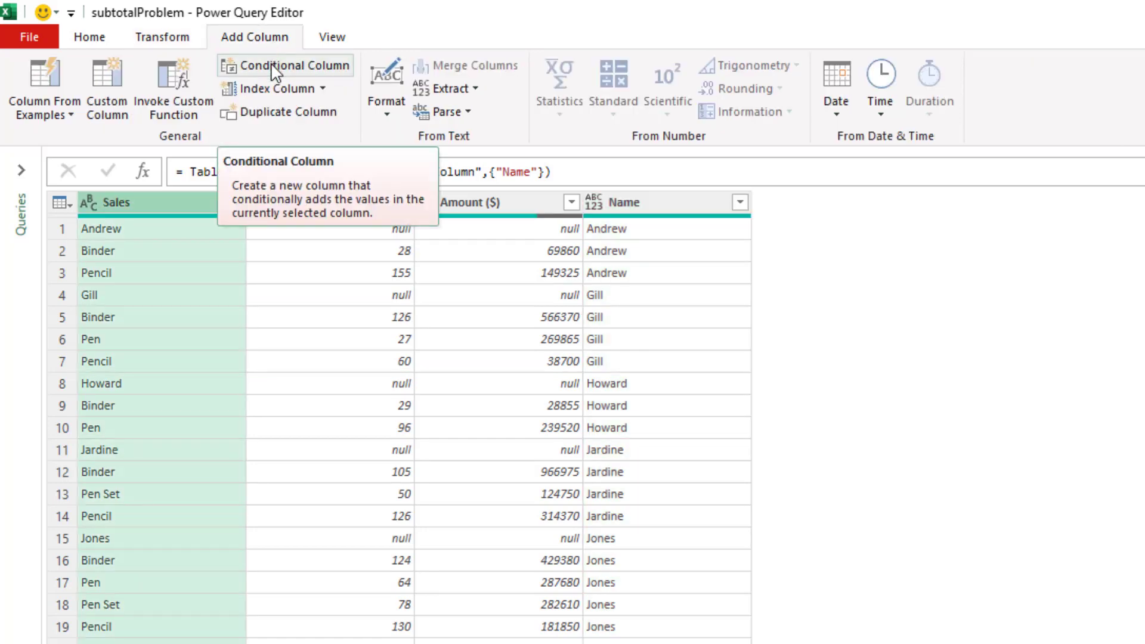
pyautogui.click(272, 70)
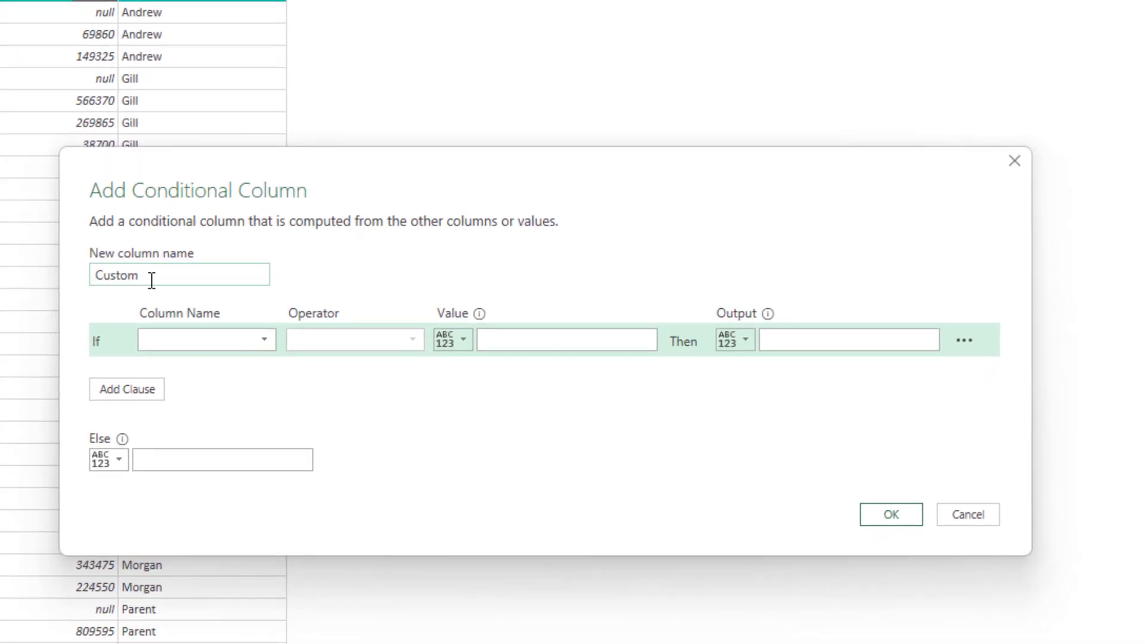
pyautogui.moveTo(153, 276); pyautogui.dragTo(88, 287)
pyautogui.write('Item')
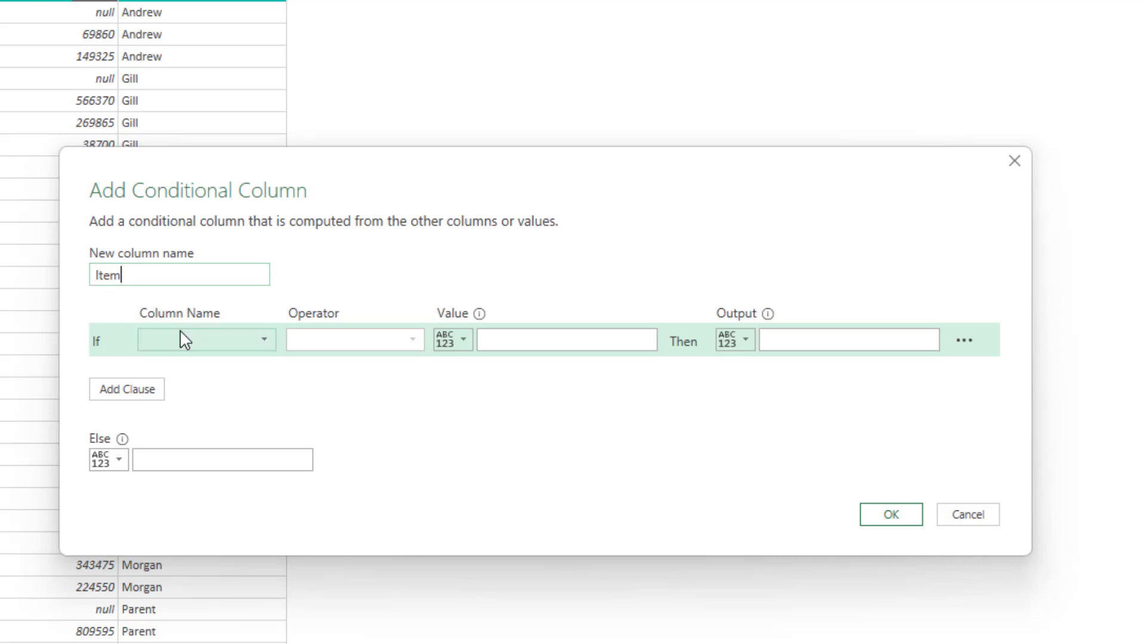
pyautogui.click(180, 339)
pyautogui.click(179, 384)
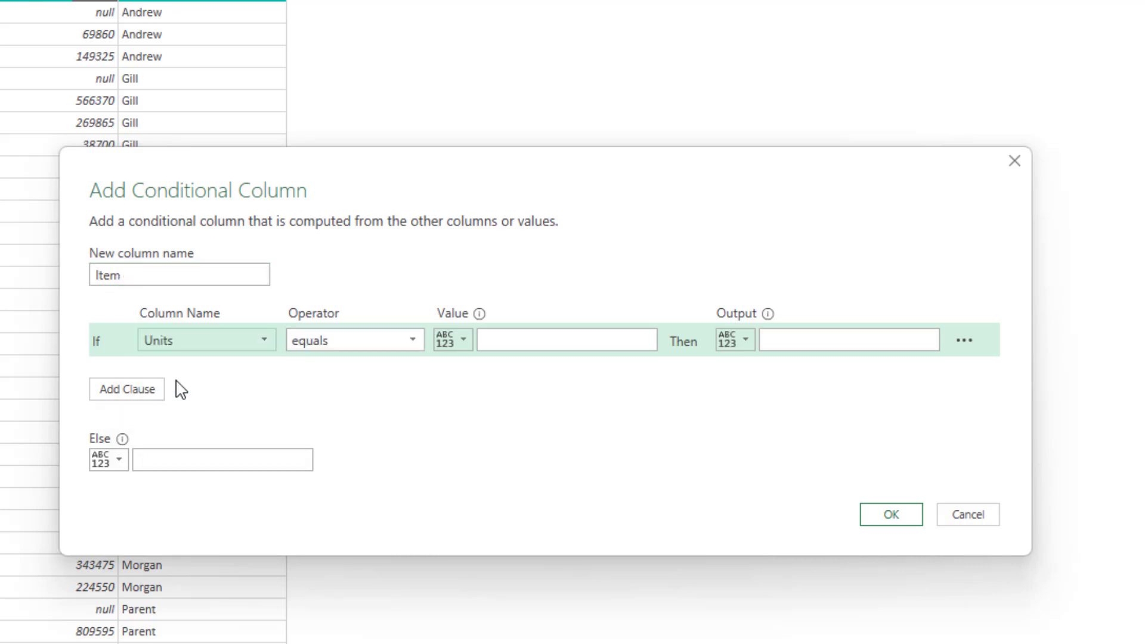
pyautogui.click(306, 344)
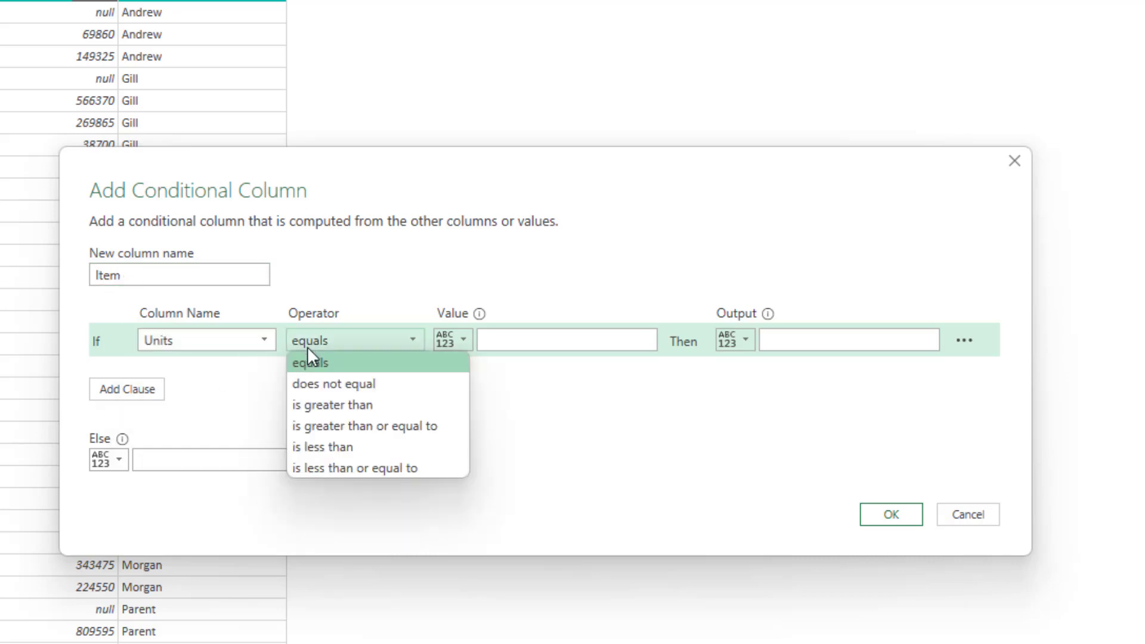
pyautogui.click(316, 385)
pyautogui.click(513, 345)
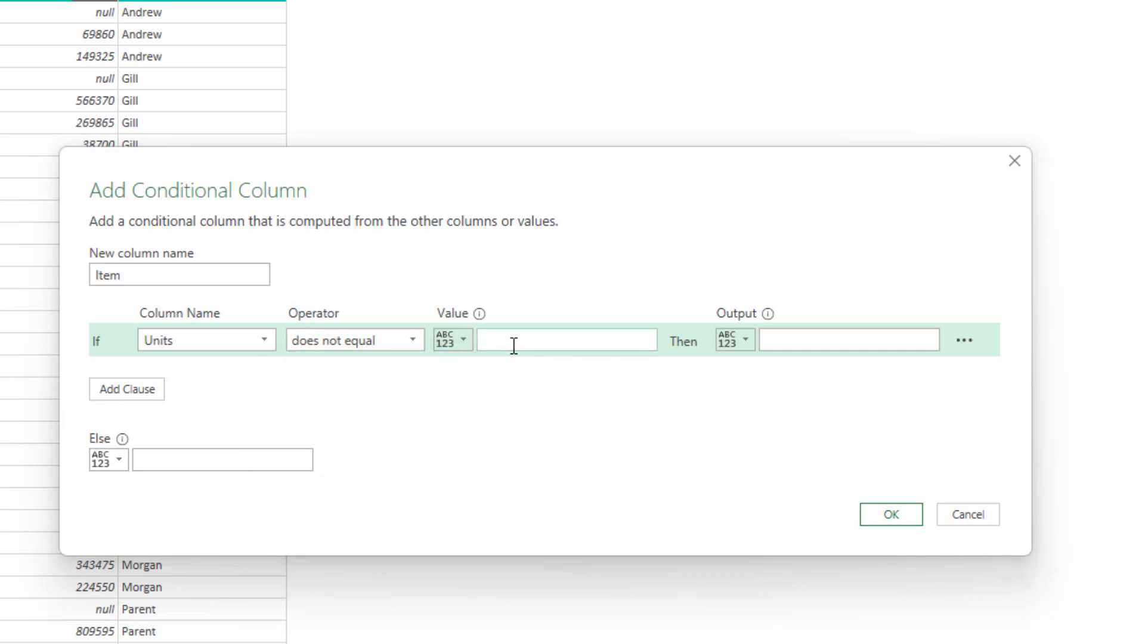
pyautogui.write('null')
# Set the Item column's output to the Sales column, with null as the Else value.
pyautogui.click(748, 334)
pyautogui.click(770, 396)
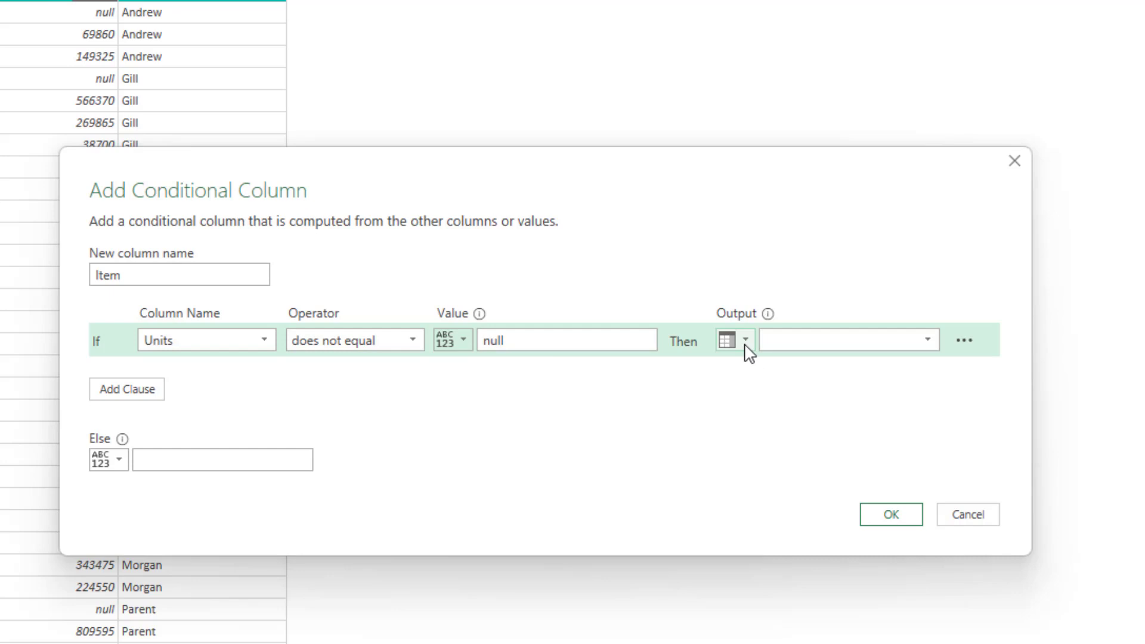
pyautogui.click(809, 352)
pyautogui.click(800, 363)
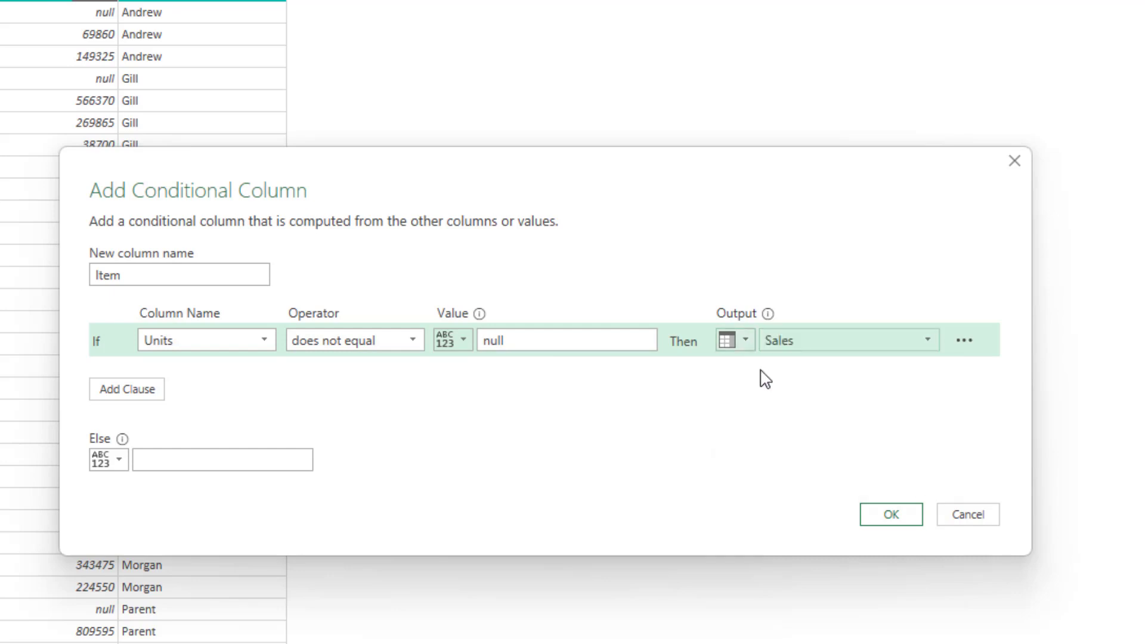
pyautogui.click(257, 458)
pyautogui.write('null')
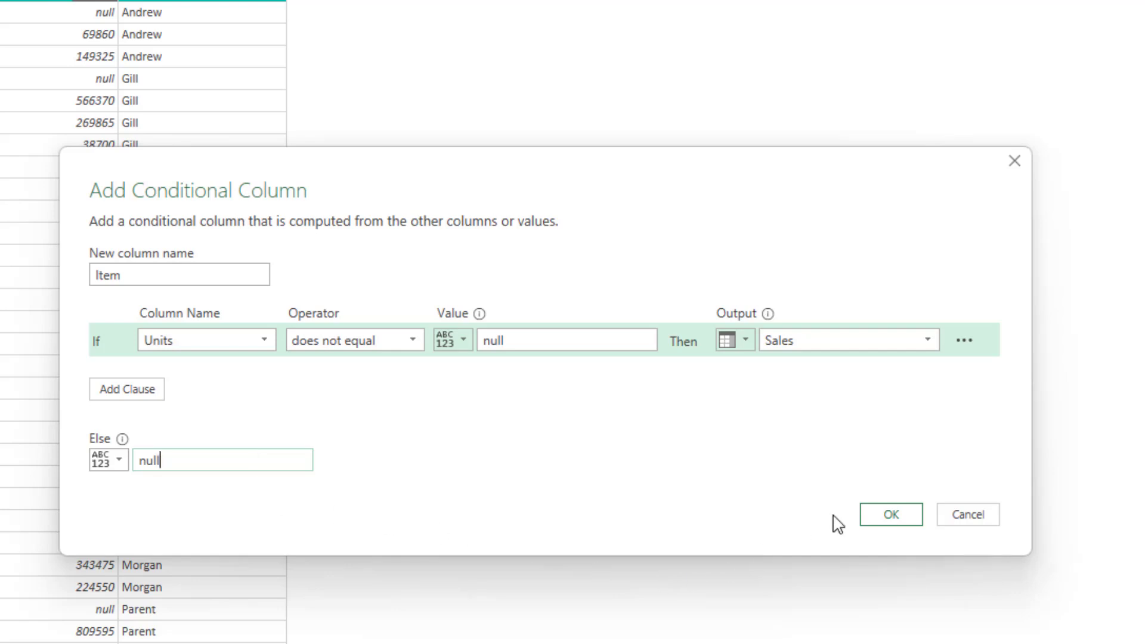
# Create the Item column and filter out its (null) rows, leaving 32 item rows.
pyautogui.click(882, 525)
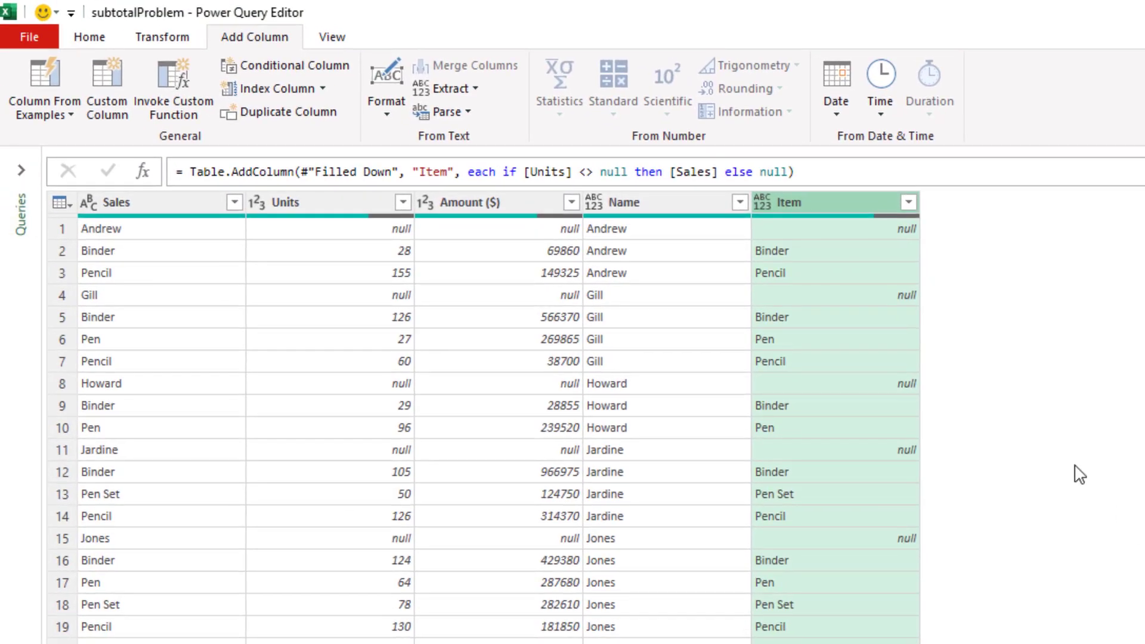
pyautogui.scroll(-3, 1089, 595)
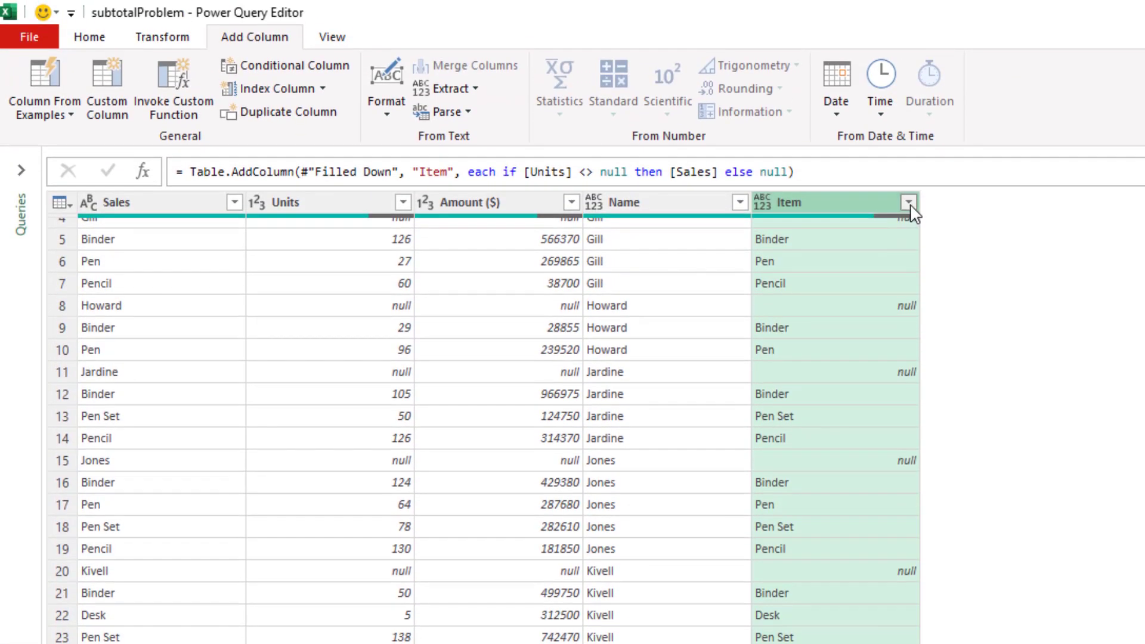
pyautogui.click(908, 125)
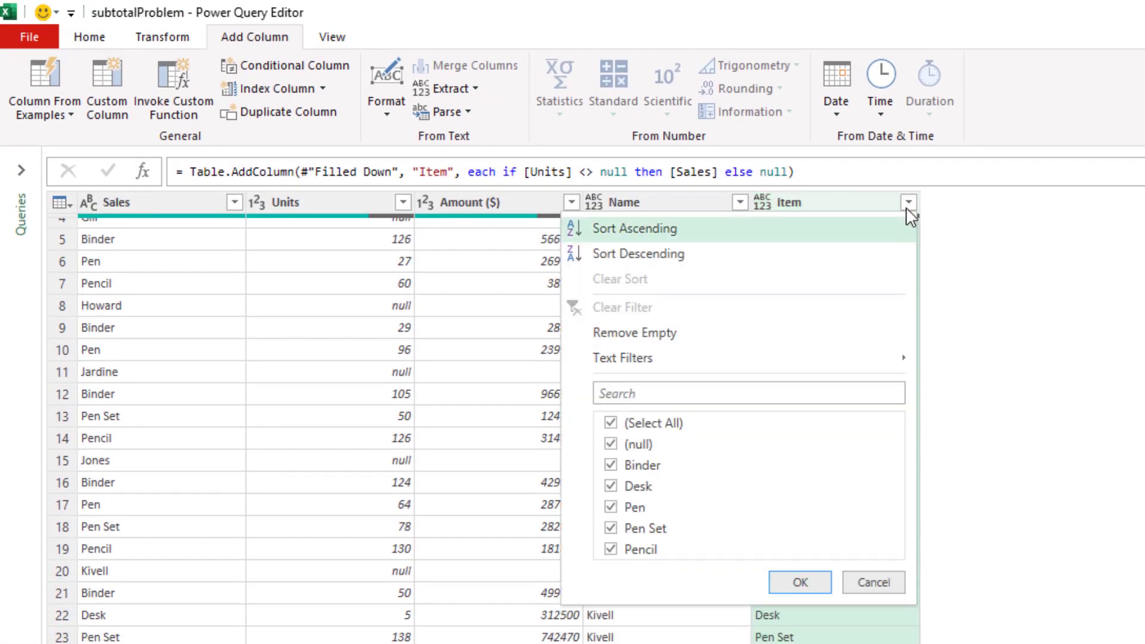
pyautogui.click(644, 458)
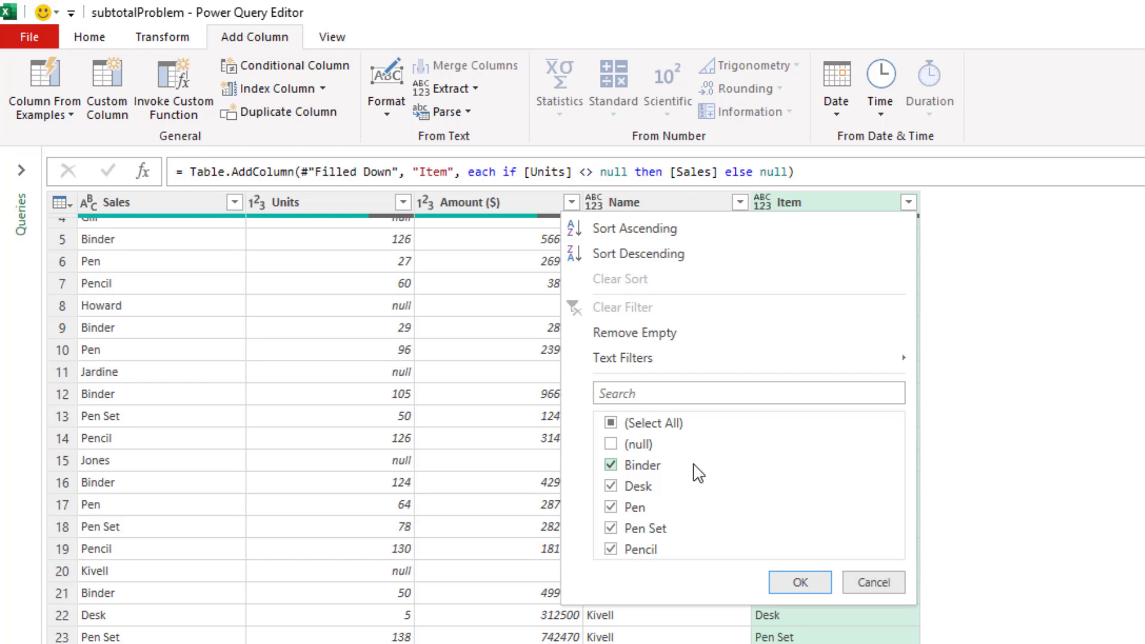
pyautogui.click(778, 584)
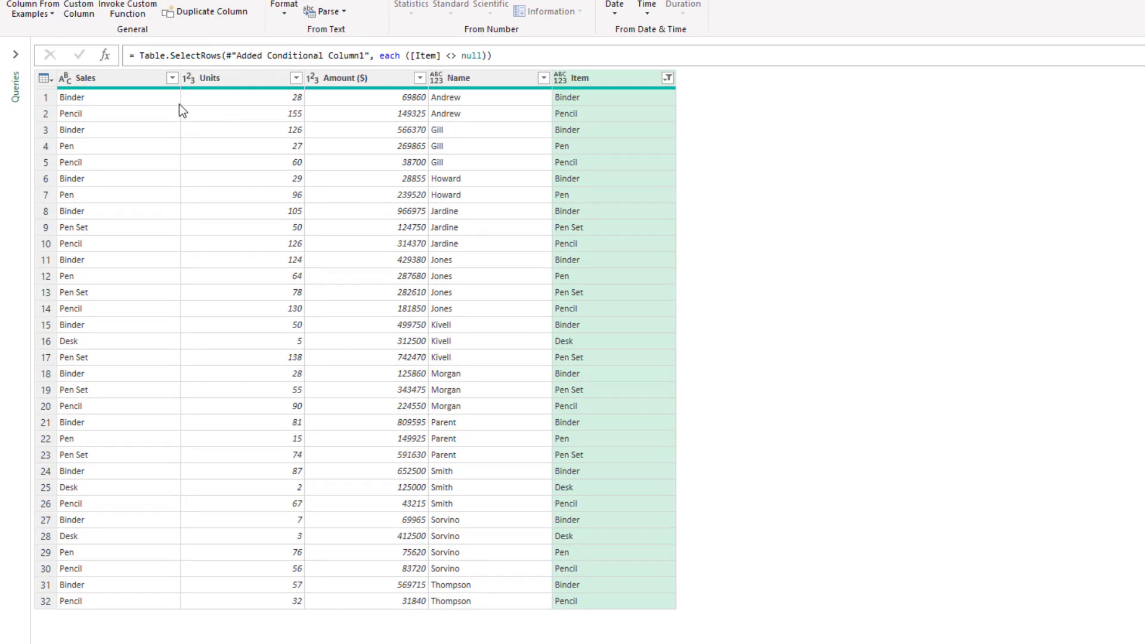
# Remove the Sales column and move Name and Item to the front.
pyautogui.rightClick(145, 85)
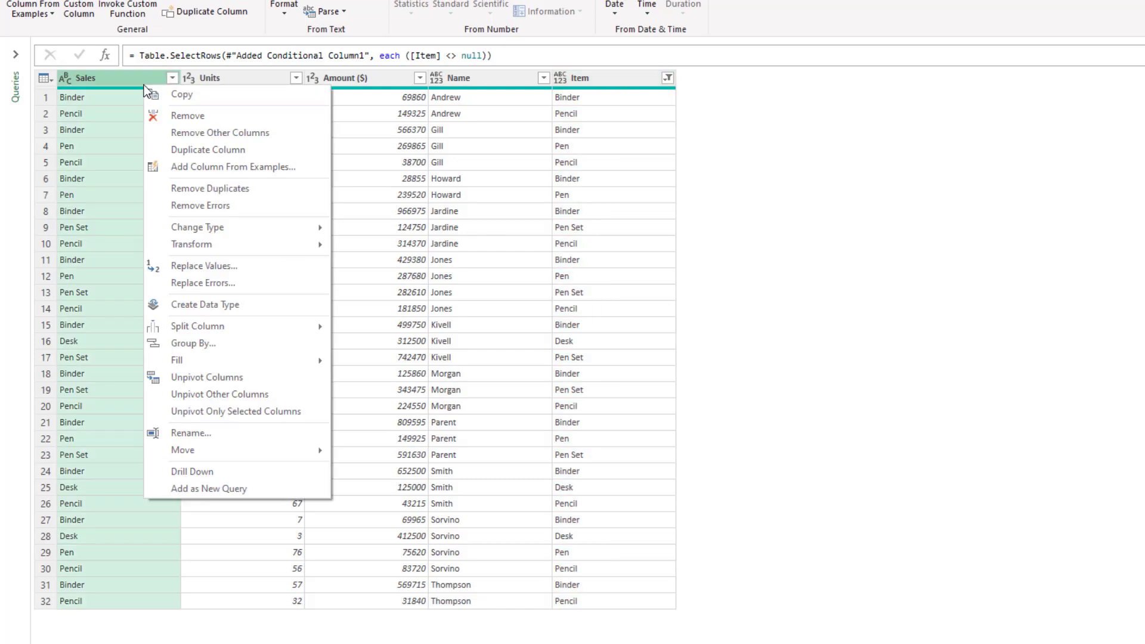
pyautogui.click(191, 127)
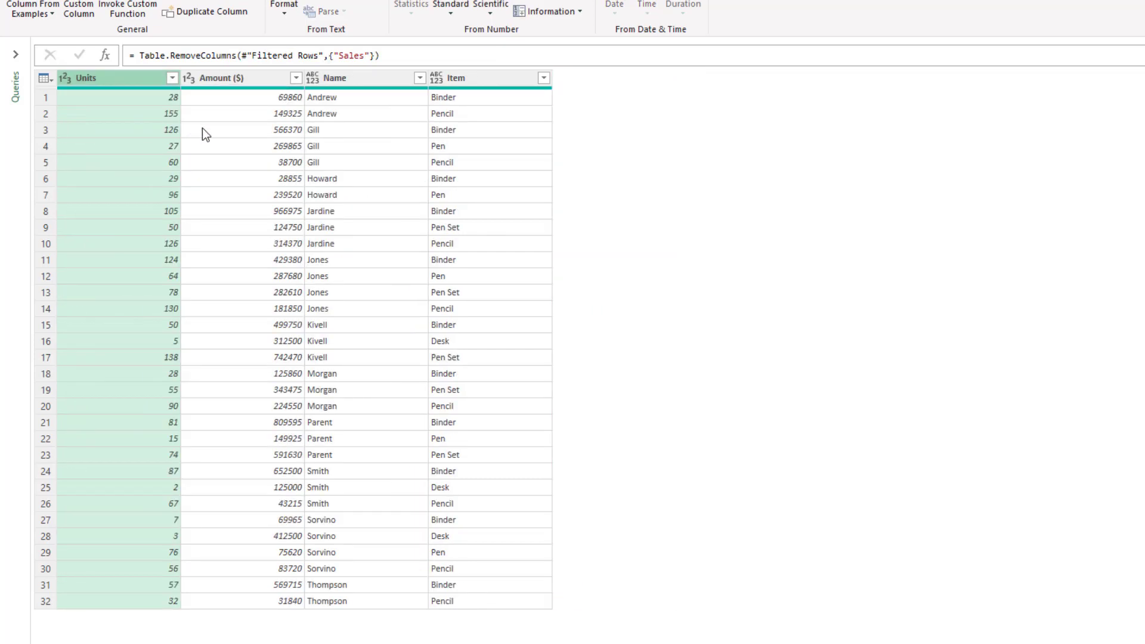
pyautogui.click(353, 80)
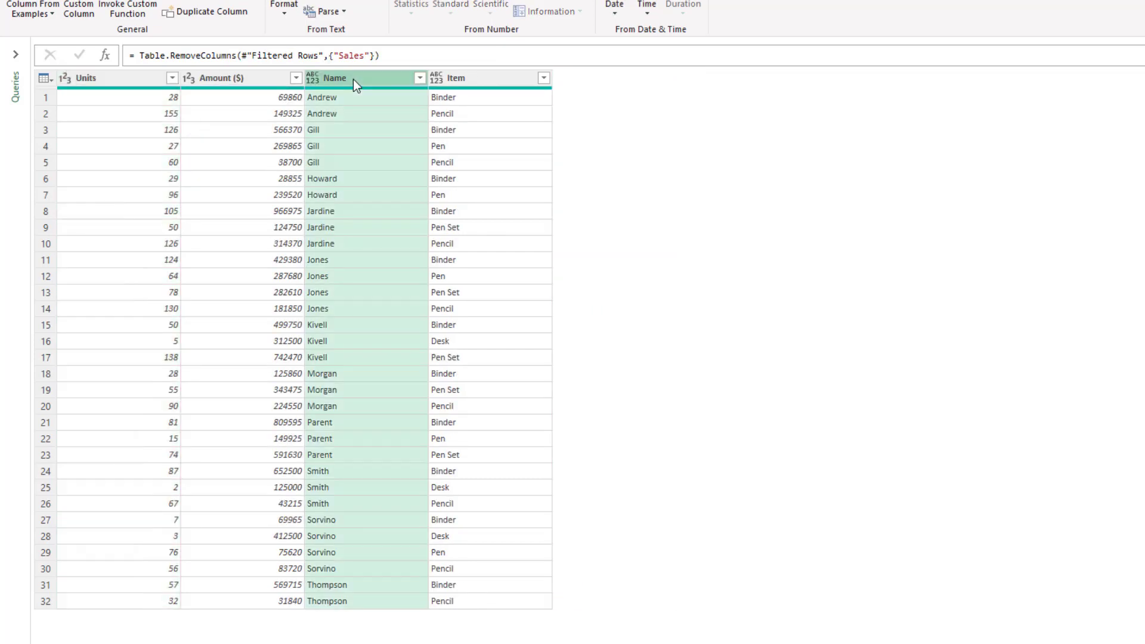
pyautogui.keyDown('ctrl'); pyautogui.click(468, 78); pyautogui.keyUp('ctrl')
pyautogui.moveTo(467, 78); pyautogui.dragTo(138, 84)
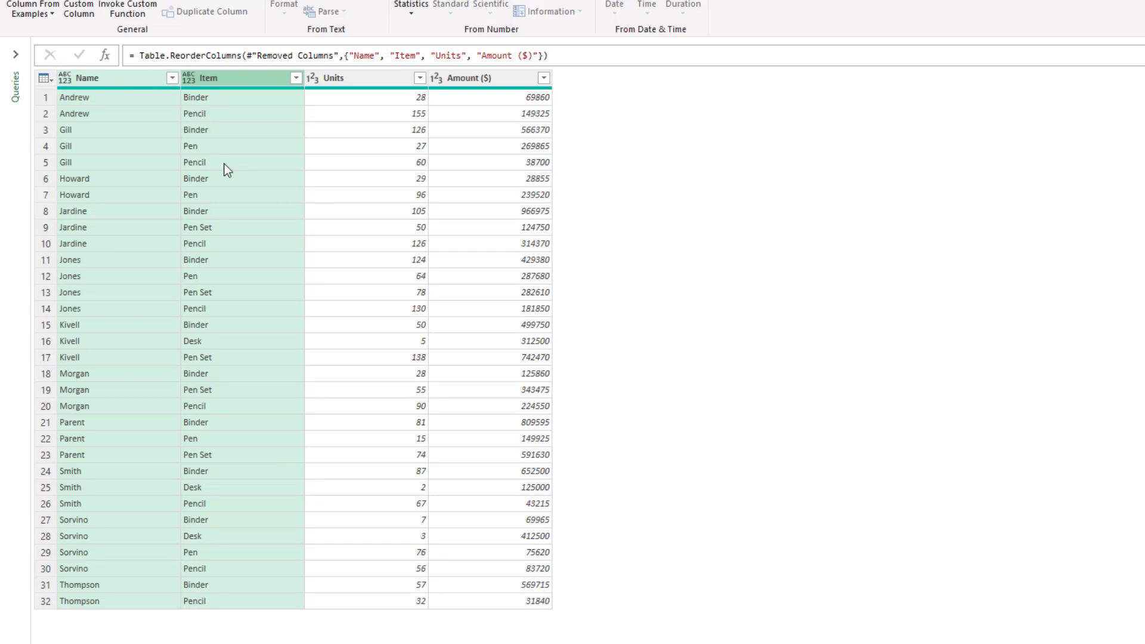
# Set the Name and Item column data types to Text.
pyautogui.click(70, 77)
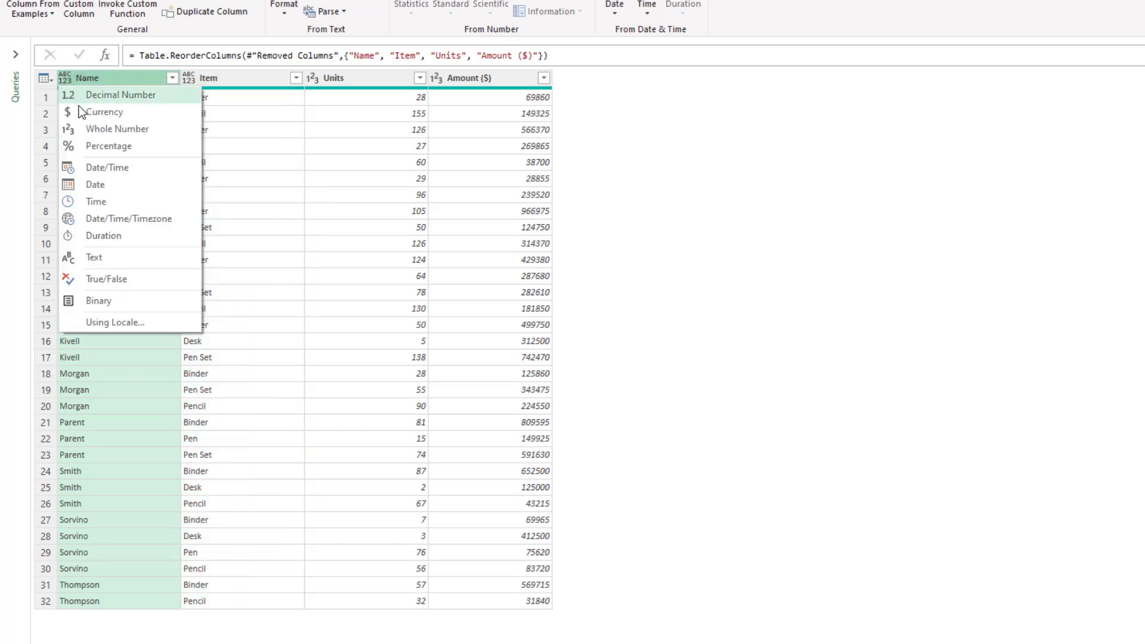
pyautogui.click(109, 256)
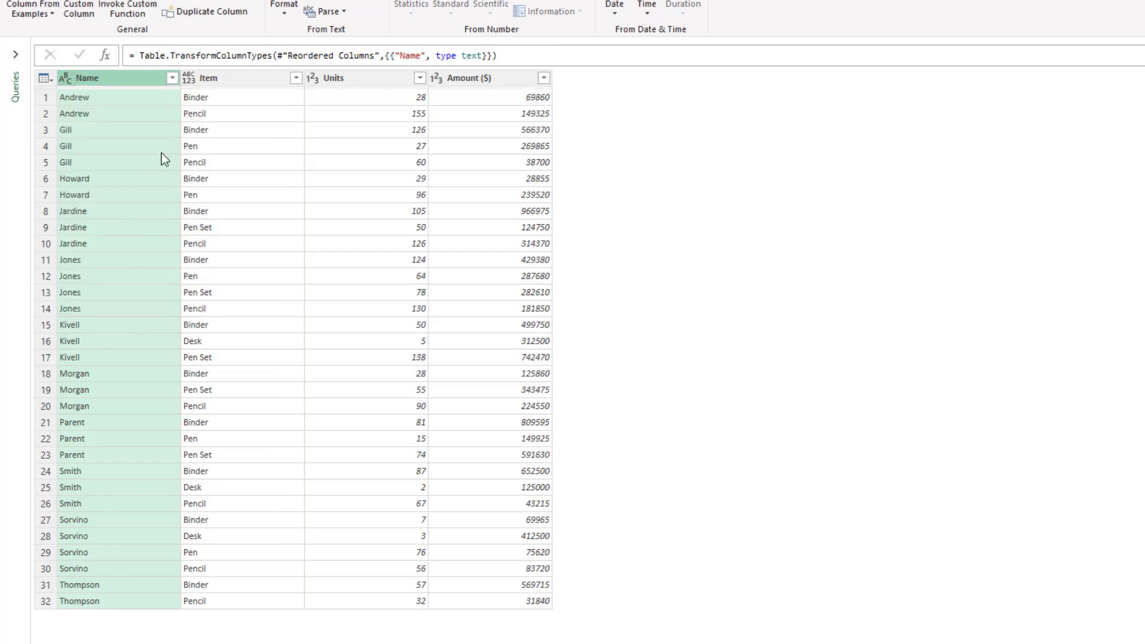
pyautogui.click(191, 76)
pyautogui.click(191, 77)
pyautogui.click(225, 256)
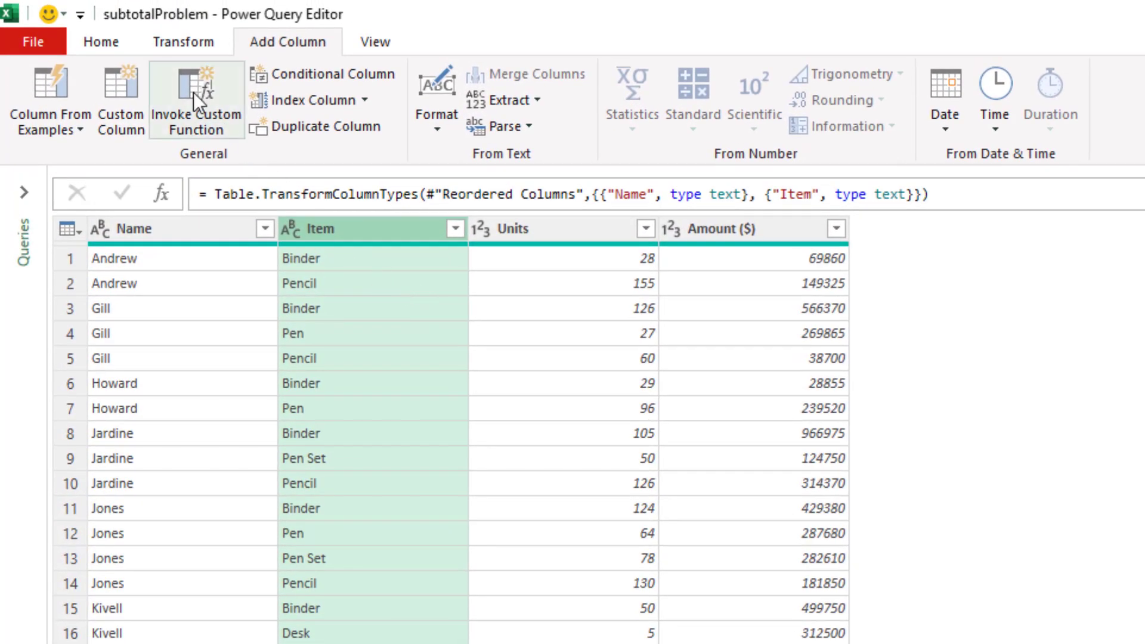
# Close & Load To a PivotTable Report on a new worksheet, added to the Data Model.
pyautogui.click(102, 44)
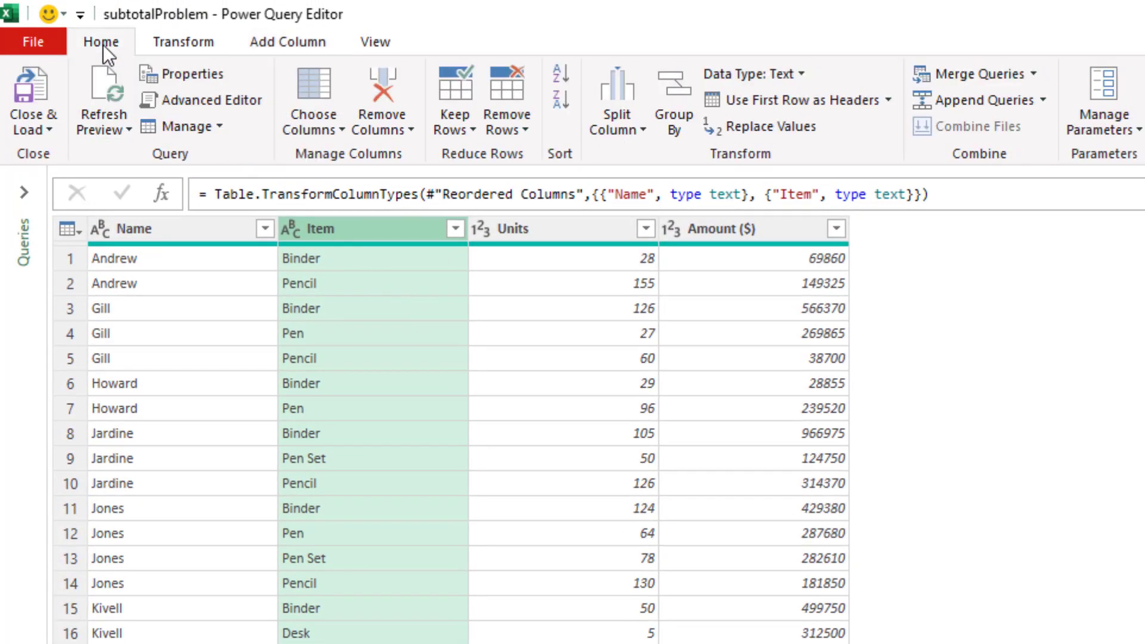
pyautogui.click(51, 130)
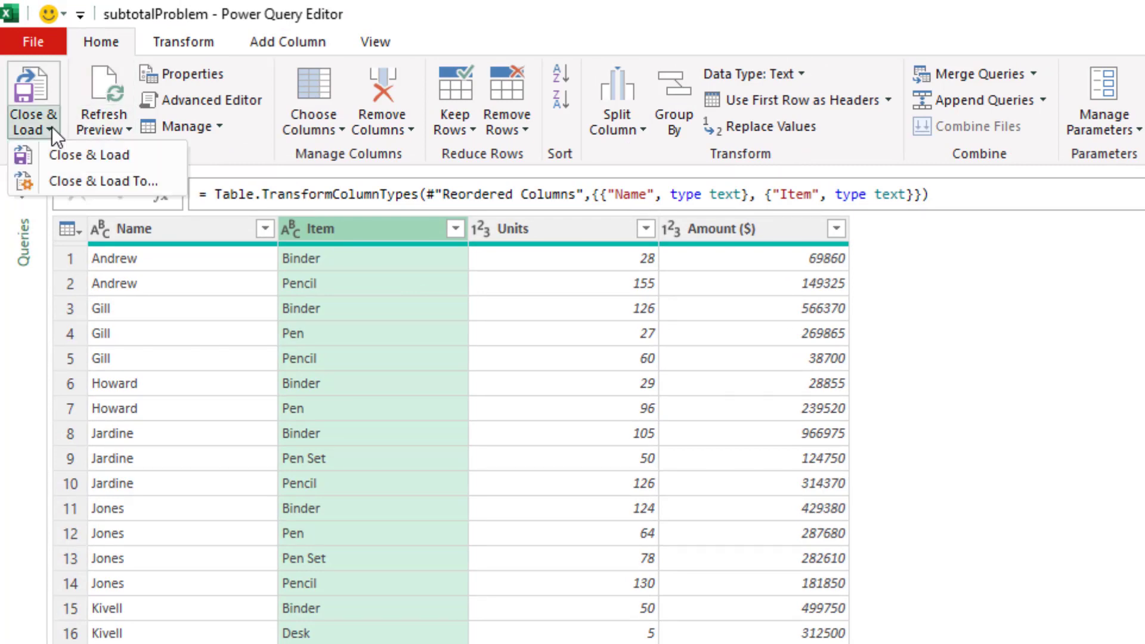
pyautogui.click(81, 185)
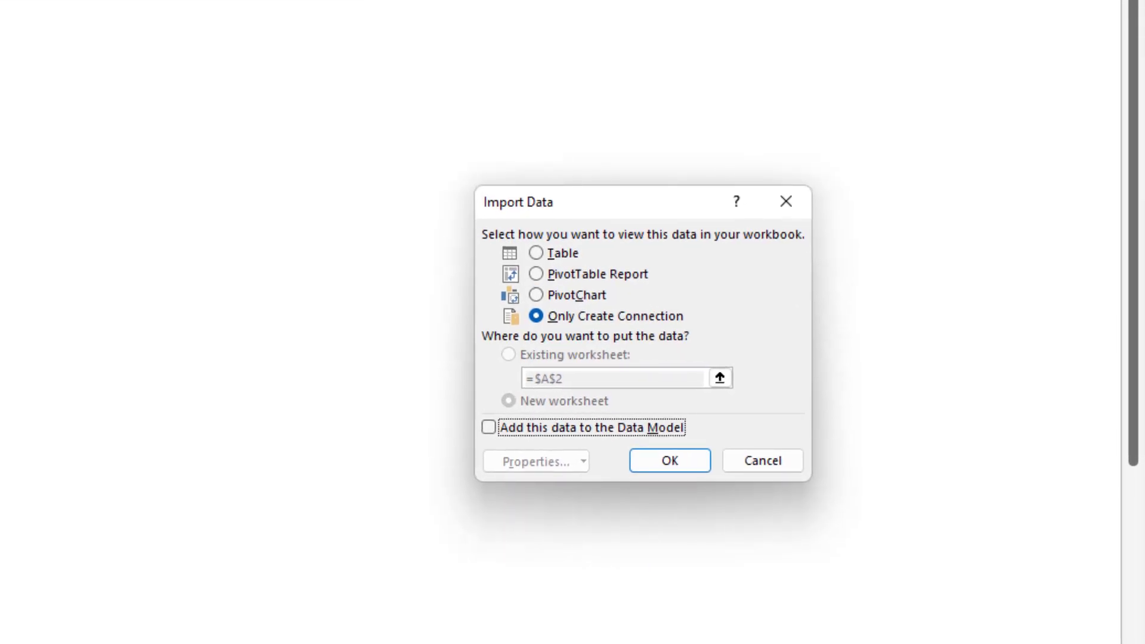
pyautogui.click(536, 276)
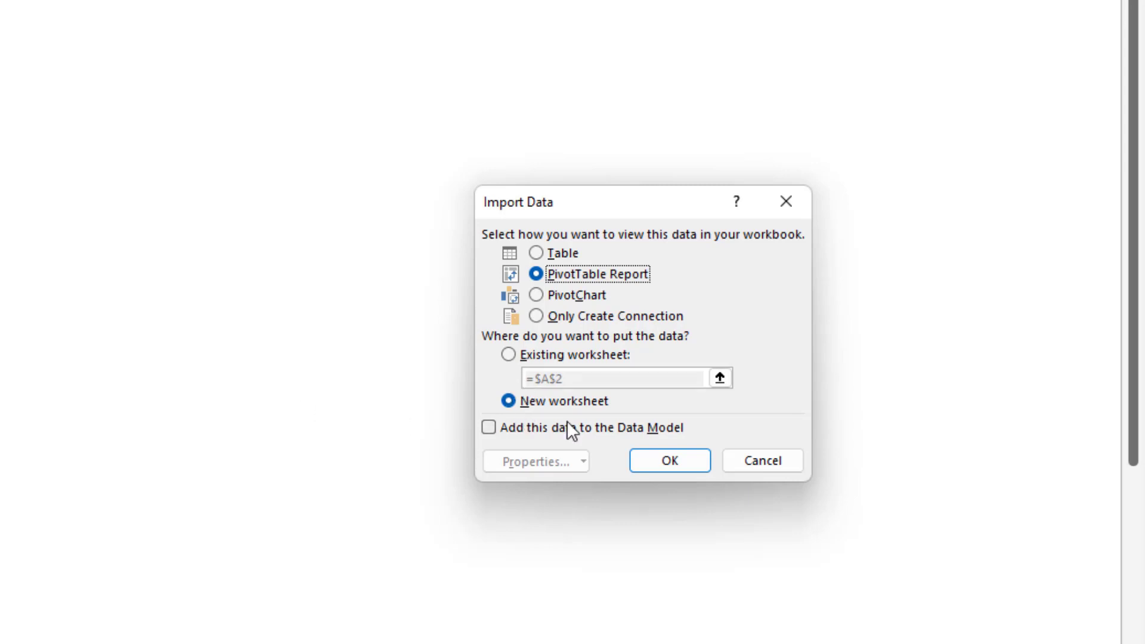
pyautogui.click(501, 428)
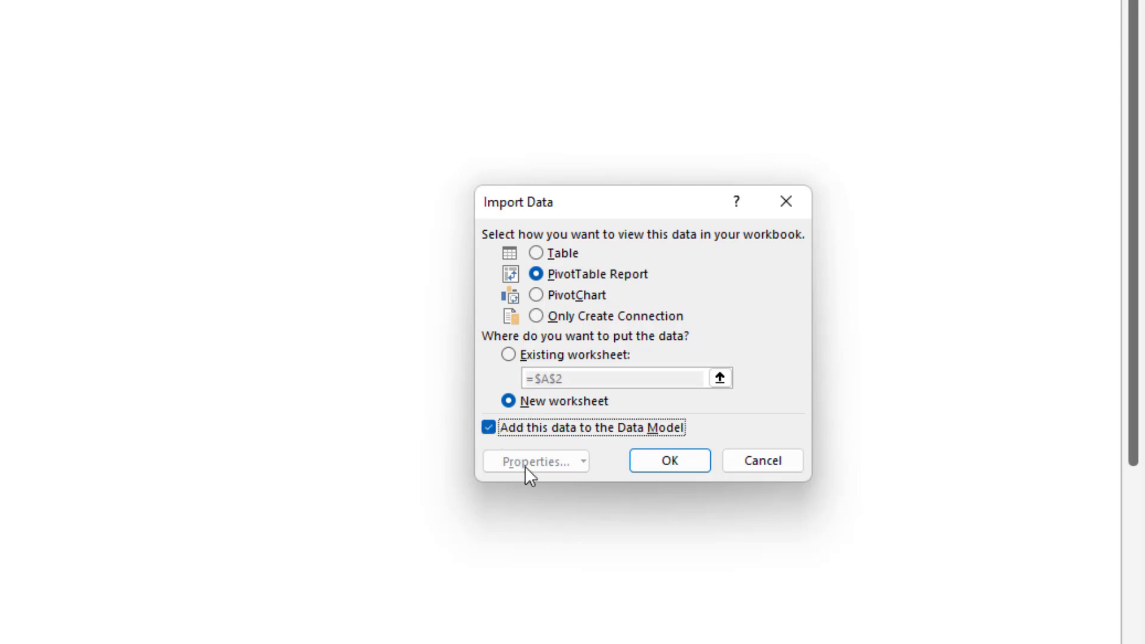
pyautogui.click(673, 462)
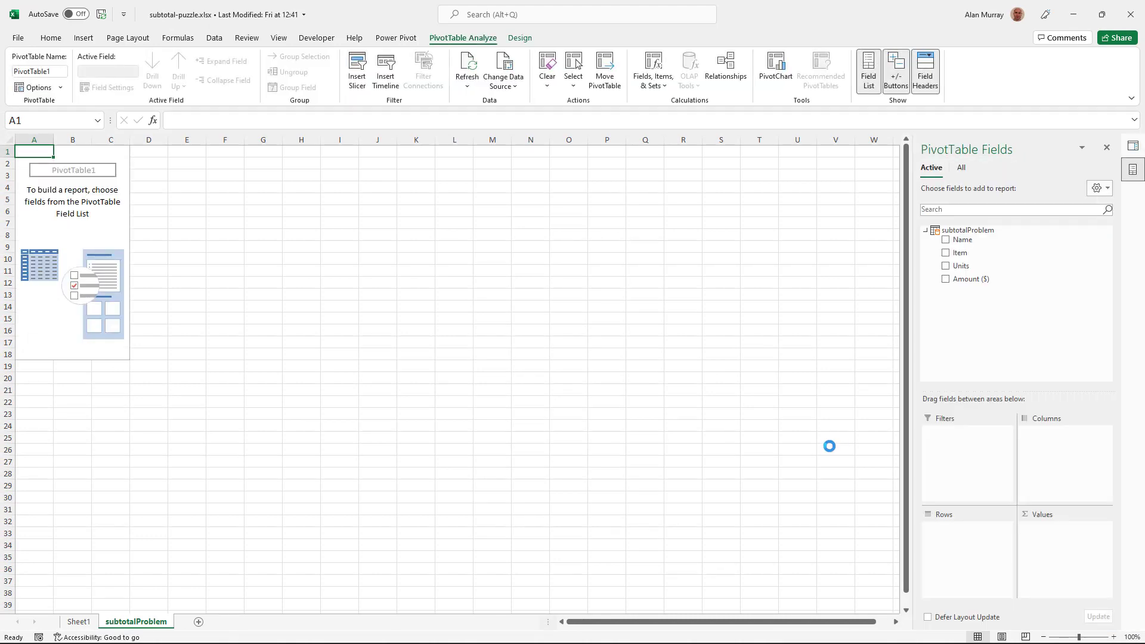
# Add Name and Item as rows and sum Units and Amount ($) in the PivotTable.
pyautogui.click(945, 240)
pyautogui.click(945, 254)
pyautogui.click(945, 267)
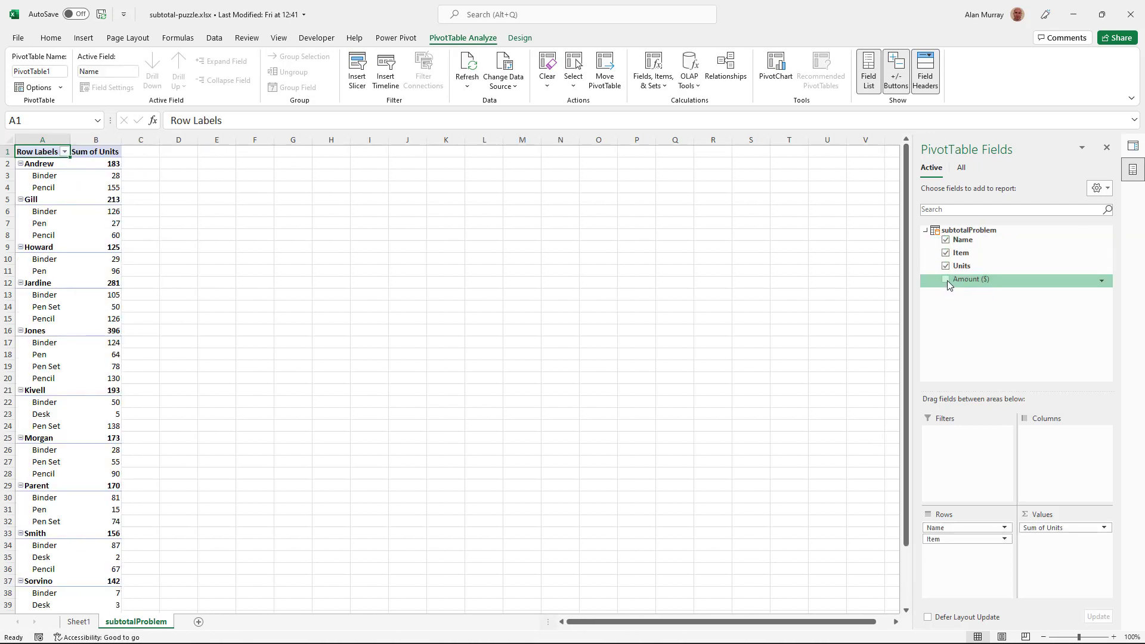
pyautogui.click(946, 281)
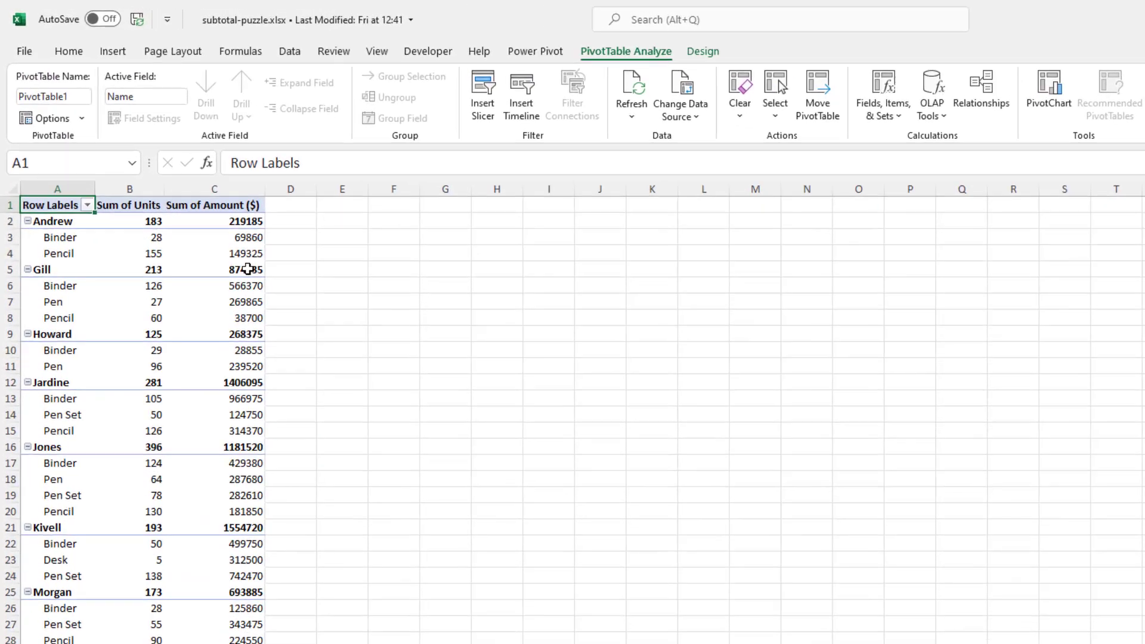
# Format the Amount values as Accounting with the $ English (Australia) symbol.
pyautogui.rightClick(184, 199)
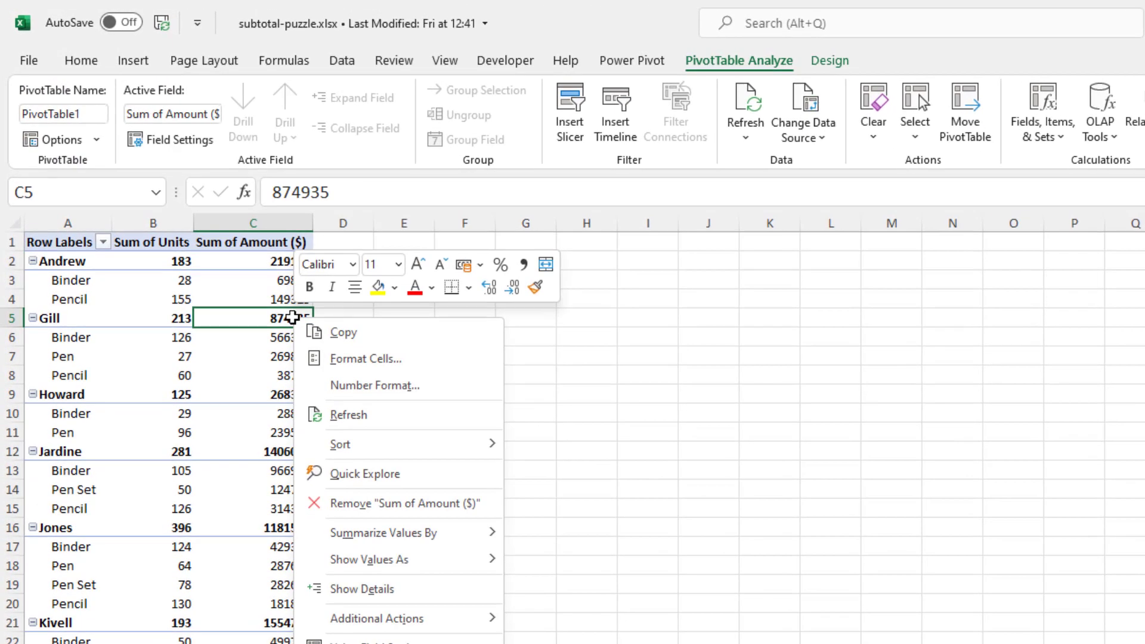
pyautogui.click(354, 385)
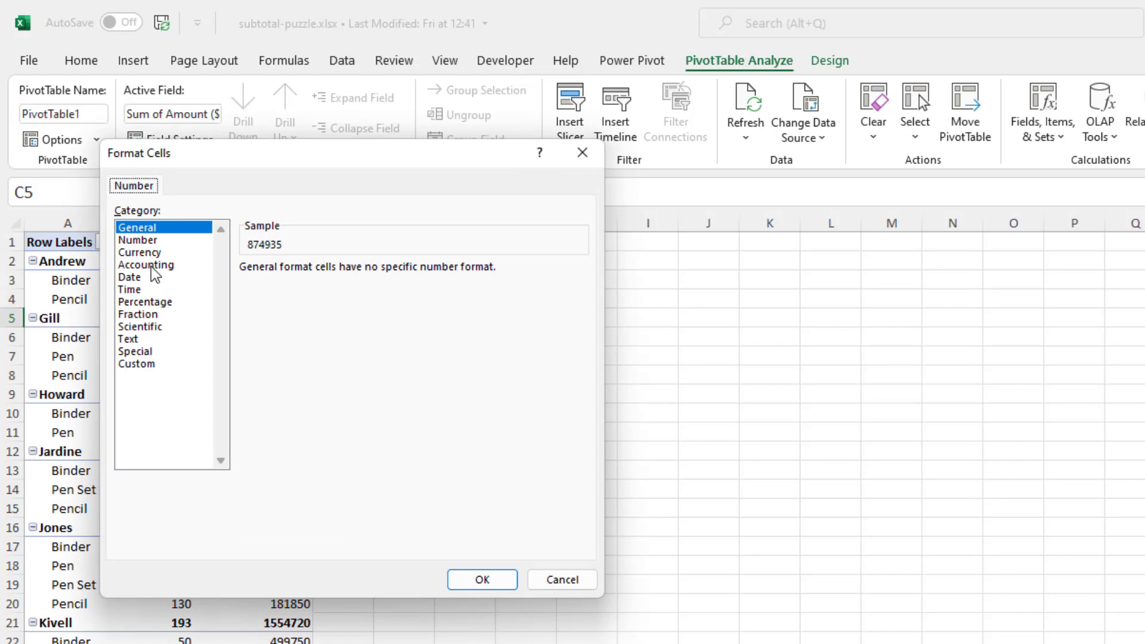
pyautogui.click(152, 265)
pyautogui.click(347, 298)
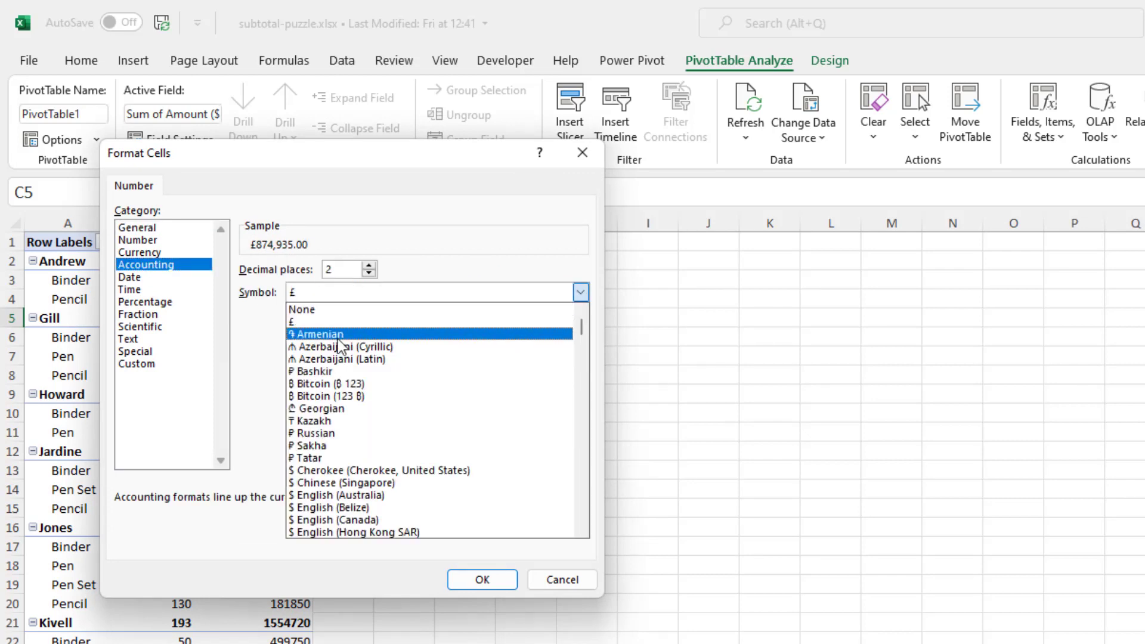
pyautogui.scroll(-1, 345, 381)
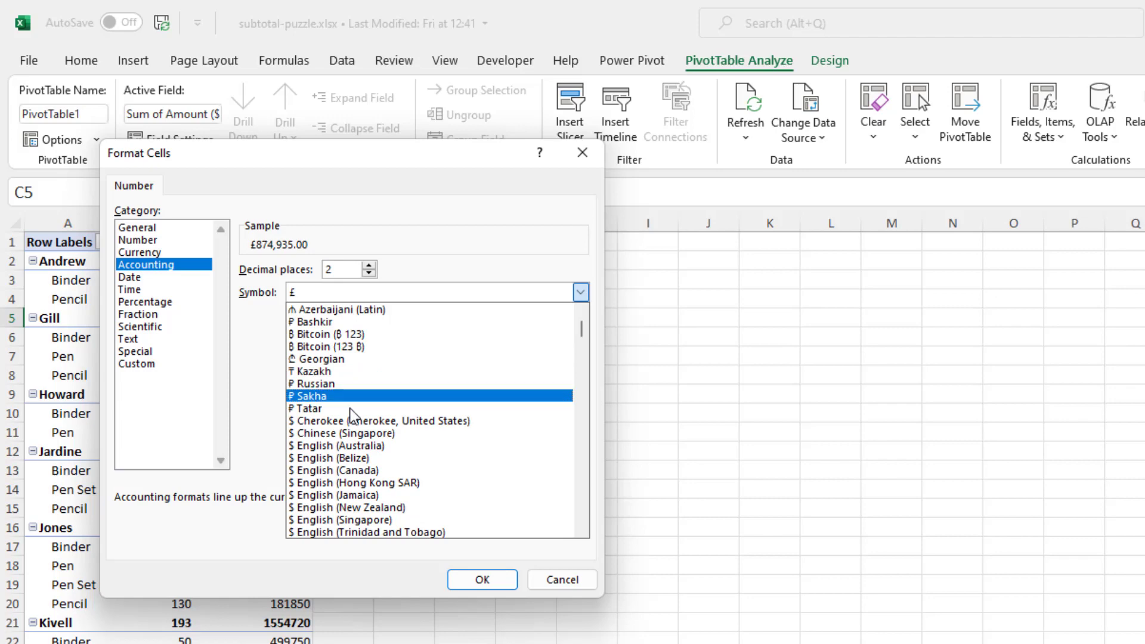
pyautogui.click(358, 453)
pyautogui.click(471, 581)
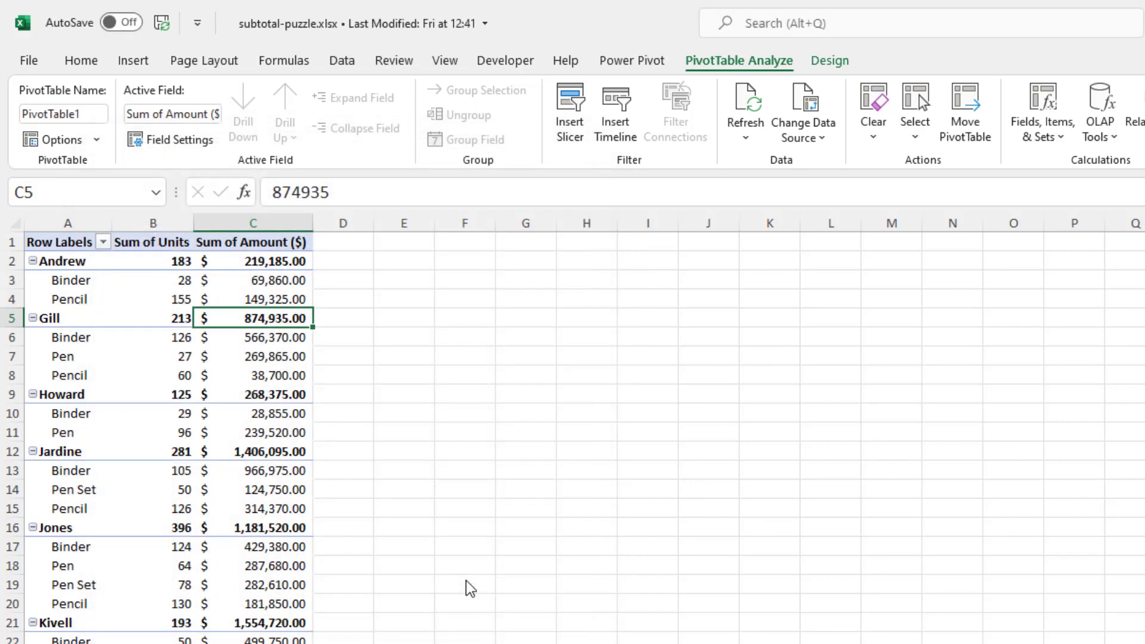
# Change the Amount number format to 0 decimal places.
pyautogui.rightClick(296, 320)
pyautogui.click(334, 389)
pyautogui.doubleClick(350, 274)
pyautogui.click(458, 580)
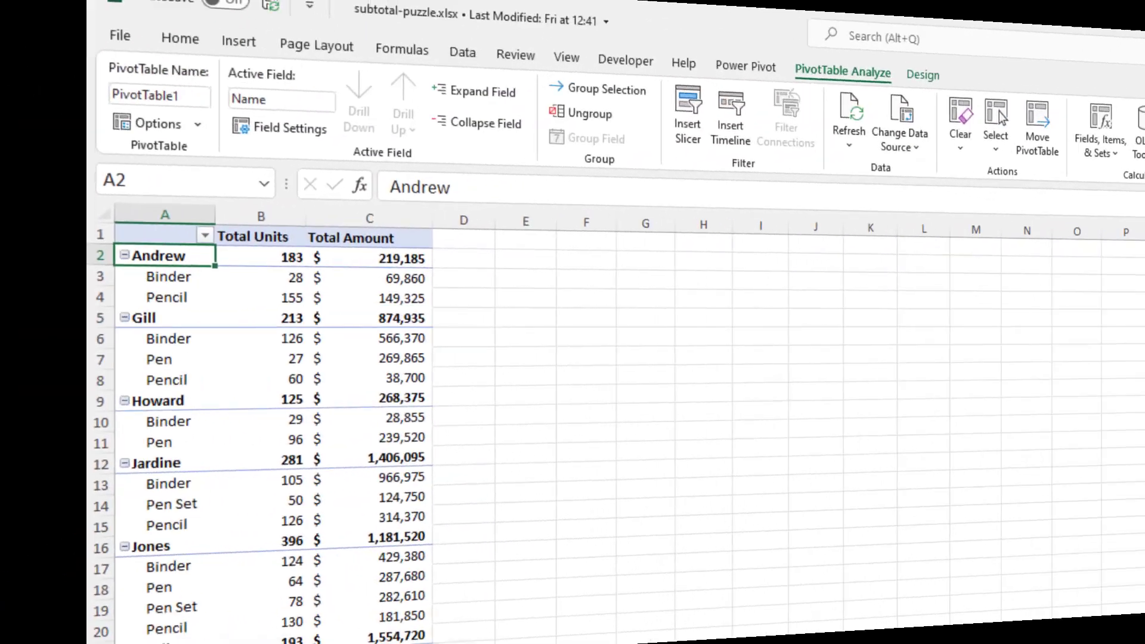